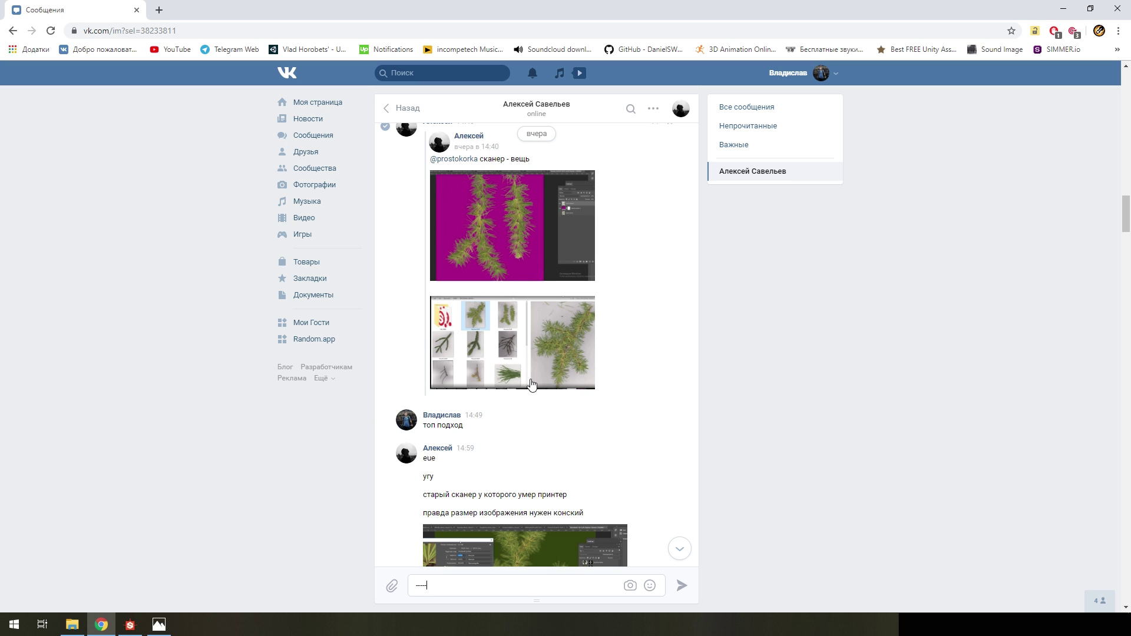
Link the Fire8 and Ice3 textures into the Transparent graph as bitmap nodes
scroll(532, 384, "down", 3)
scroll(560, 359, "down", 2)
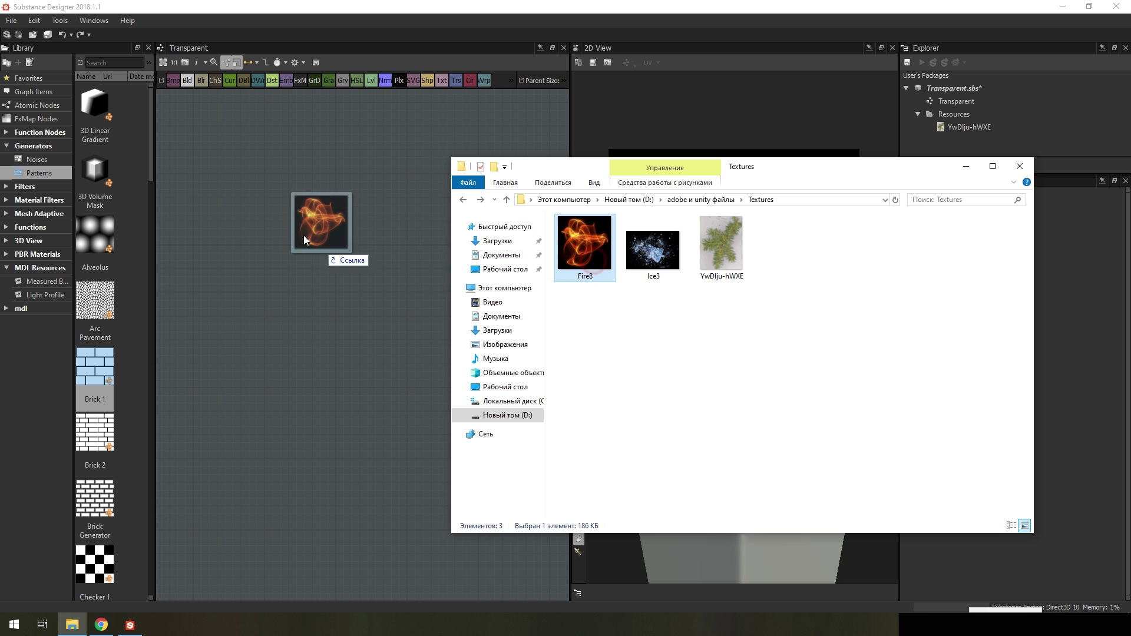
left_click_drag(303, 235, 266, 218)
left_click(292, 227)
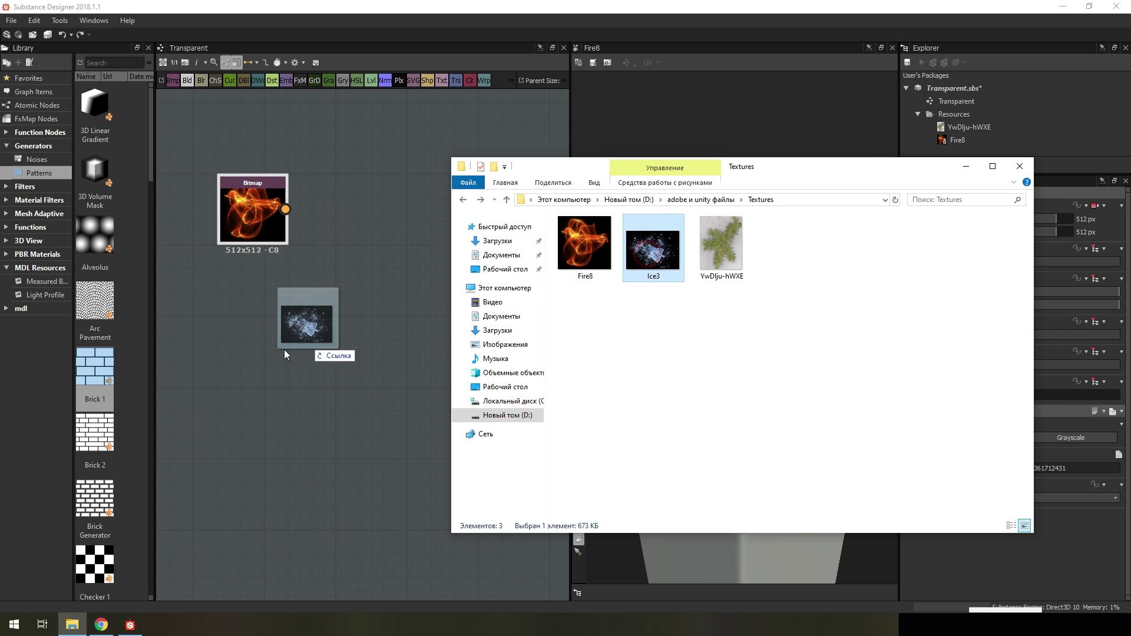
left_click_drag(634, 252, 291, 347)
left_click(298, 358)
Link the YwDlju-hWXE pine-branch texture as a third bitmap node, with all three in view
left_click(719, 253)
left_click_drag(701, 264, 277, 500)
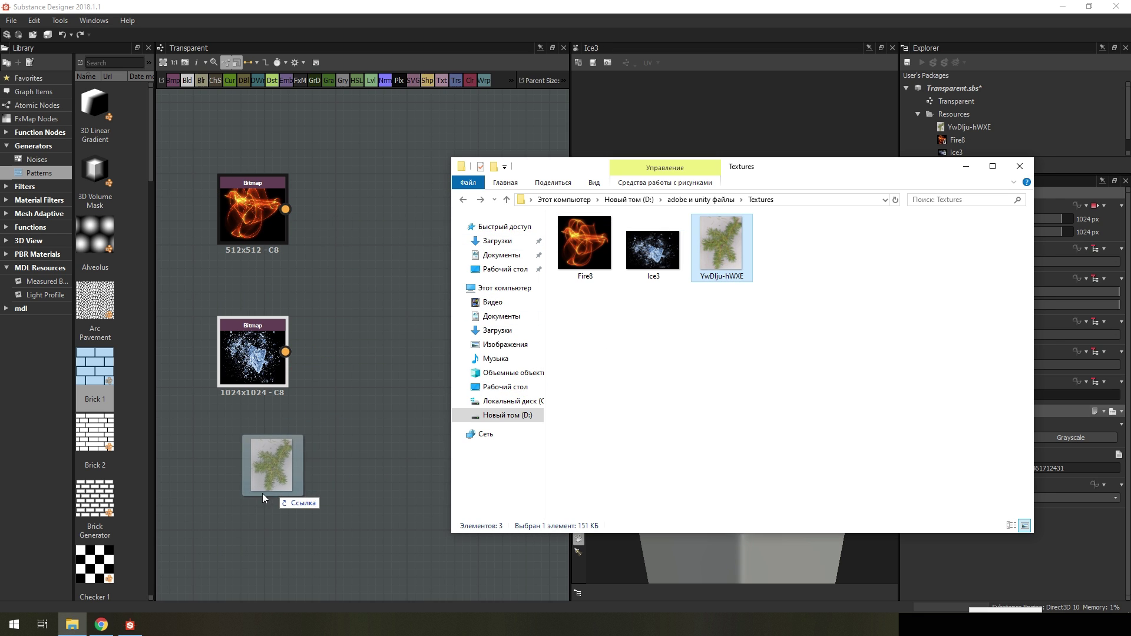
left_click(298, 519)
mouse_move(367, 427)
middle_mouse_down()
mouse_move(416, 322)
mouse_move(383, 347)
middle_mouse_up()
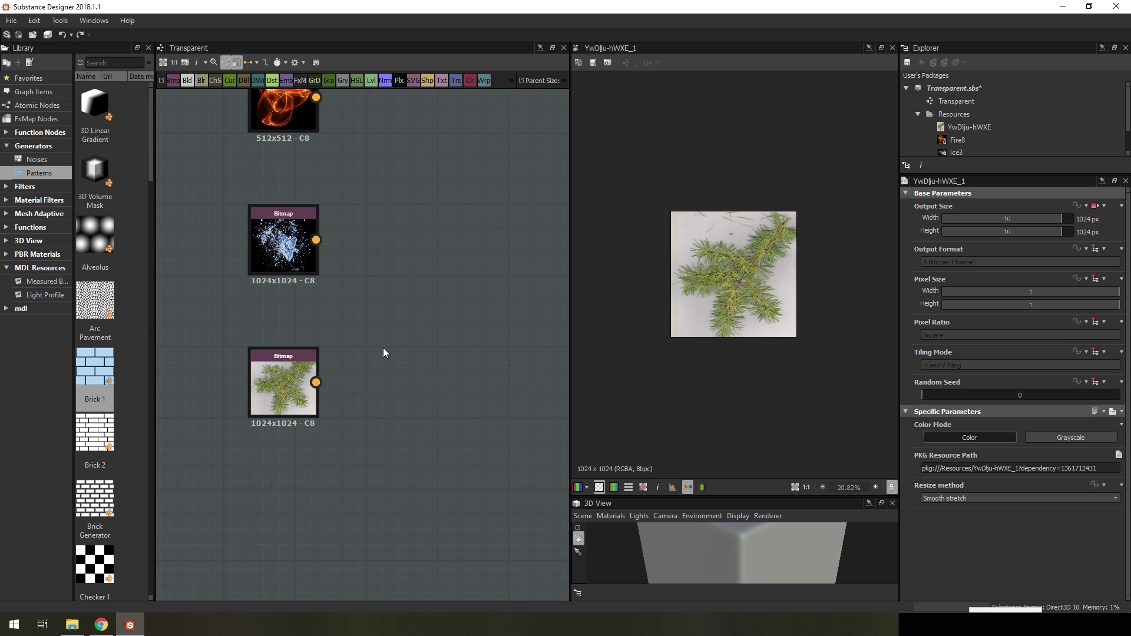
Add a Color to Mask node fed by the pine-branch bitmap
key("space")
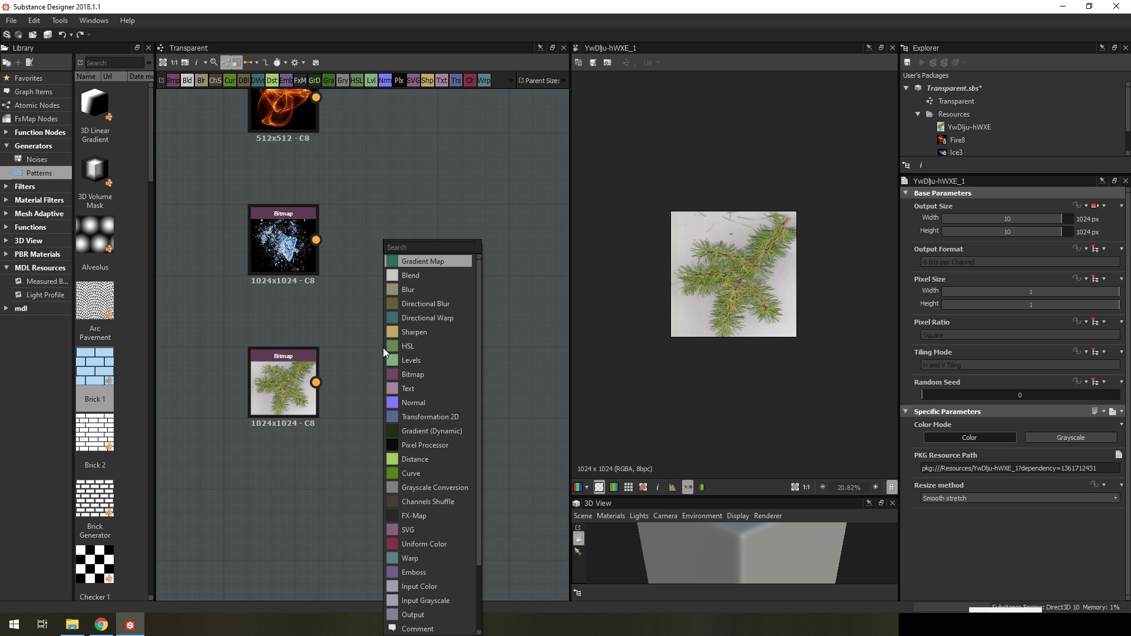
type("color")
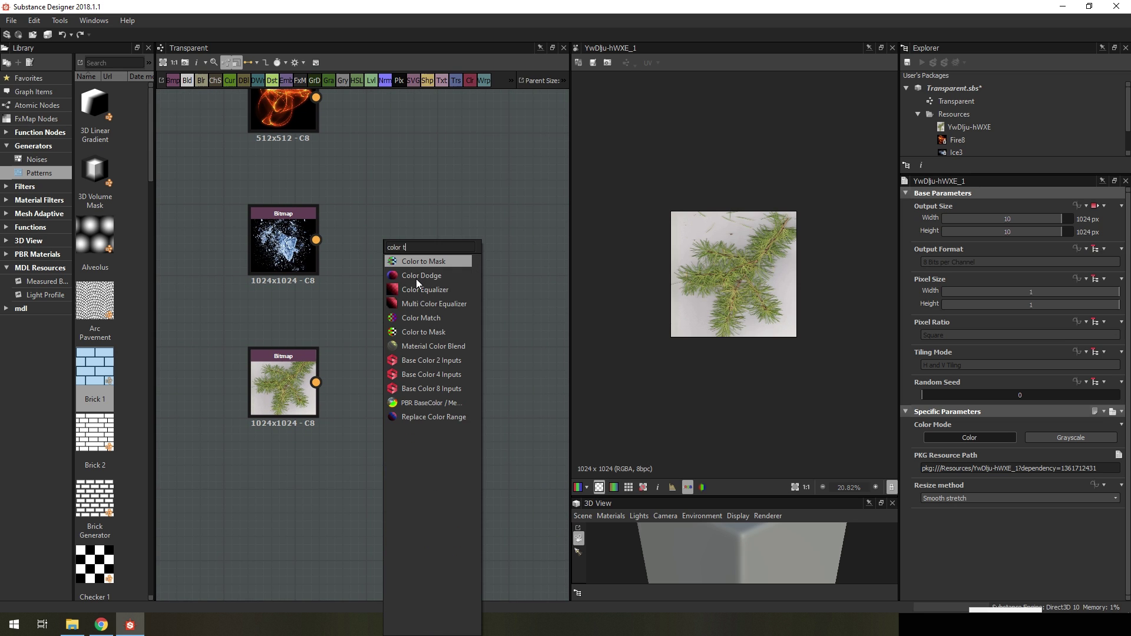
type(" t")
left_click(426, 264)
left_click_drag(316, 382, 346, 383)
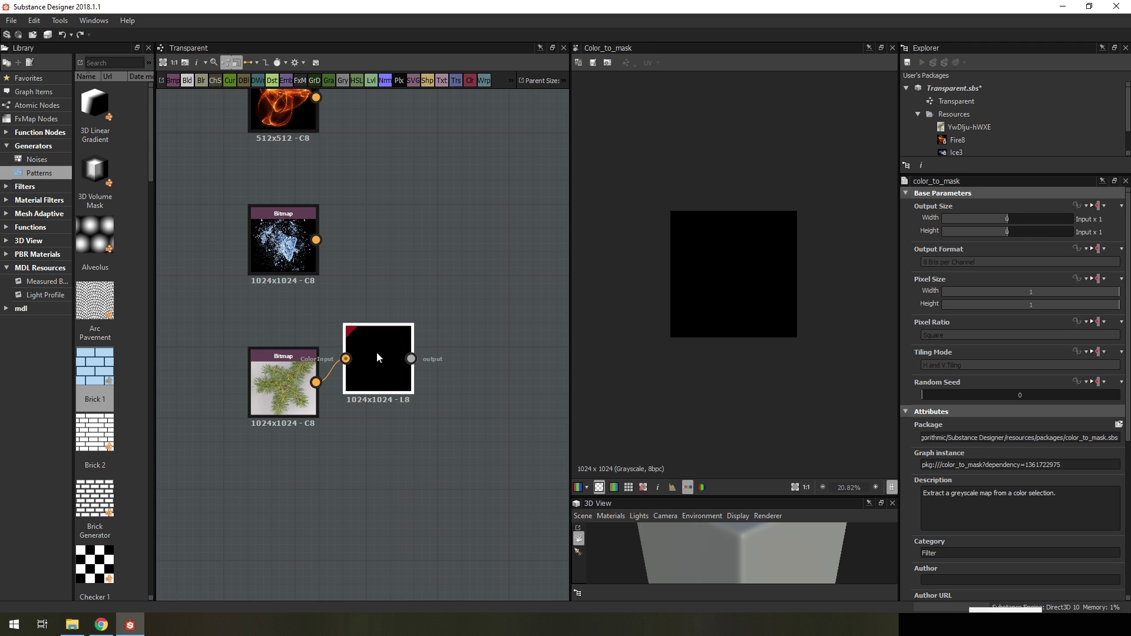
scroll(1016, 458, "down", 4)
scroll(1010, 461, "down", 1)
scroll(1010, 461, "down", 1)
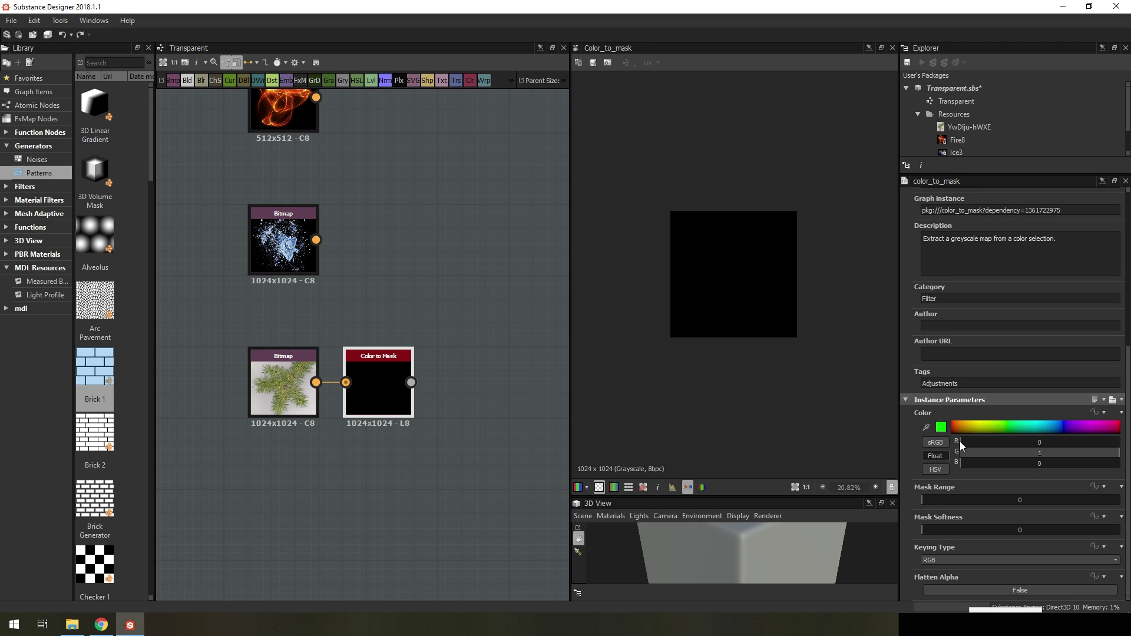
Key the mask on white, with Mask Range 1 and Keying Type Chrominance
left_click(964, 442)
left_click_drag(1059, 444, 1119, 442)
left_click_drag(967, 464, 1119, 463)
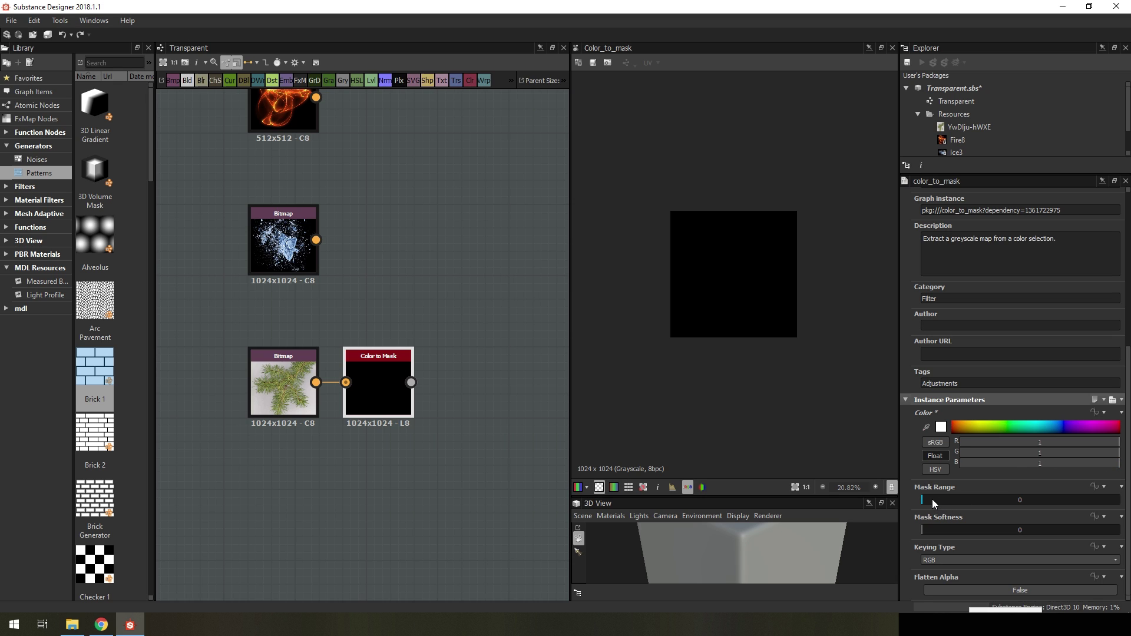
left_click_drag(932, 500, 1113, 495)
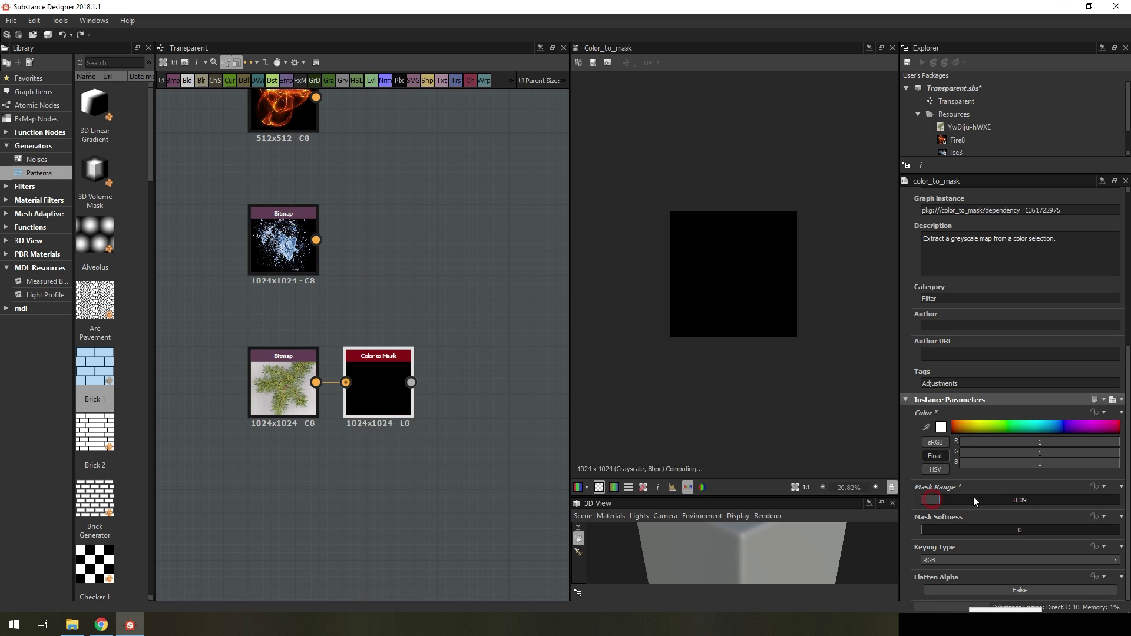
left_click(932, 560)
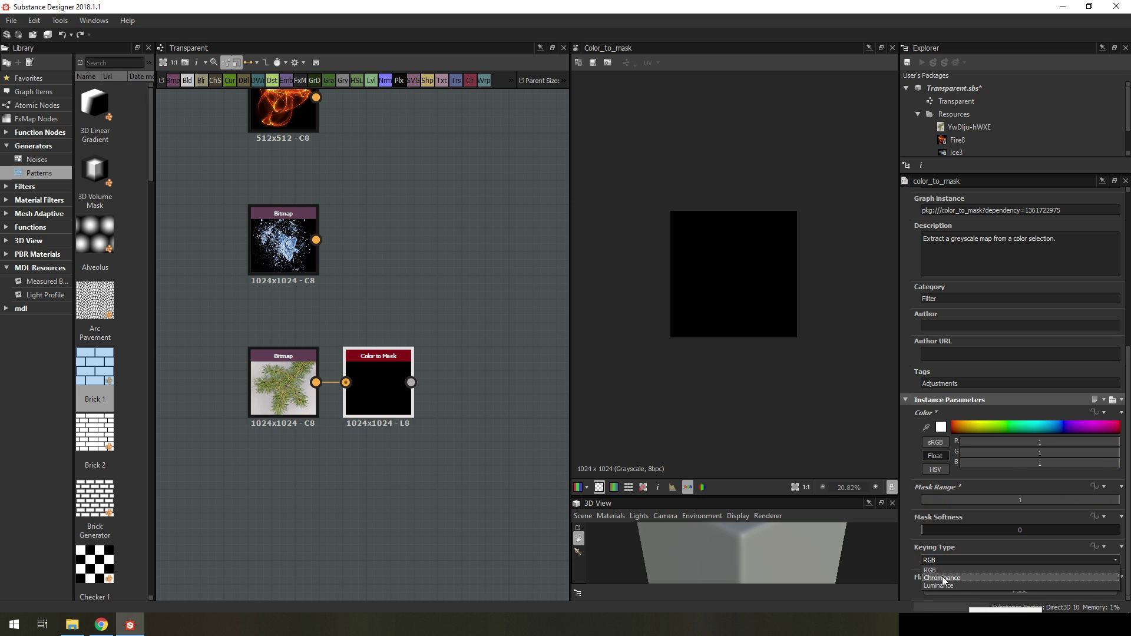
left_click(942, 578)
Tune the mask Softness to about 0.71 for a soft branch mask
scroll(372, 443, "up", 4)
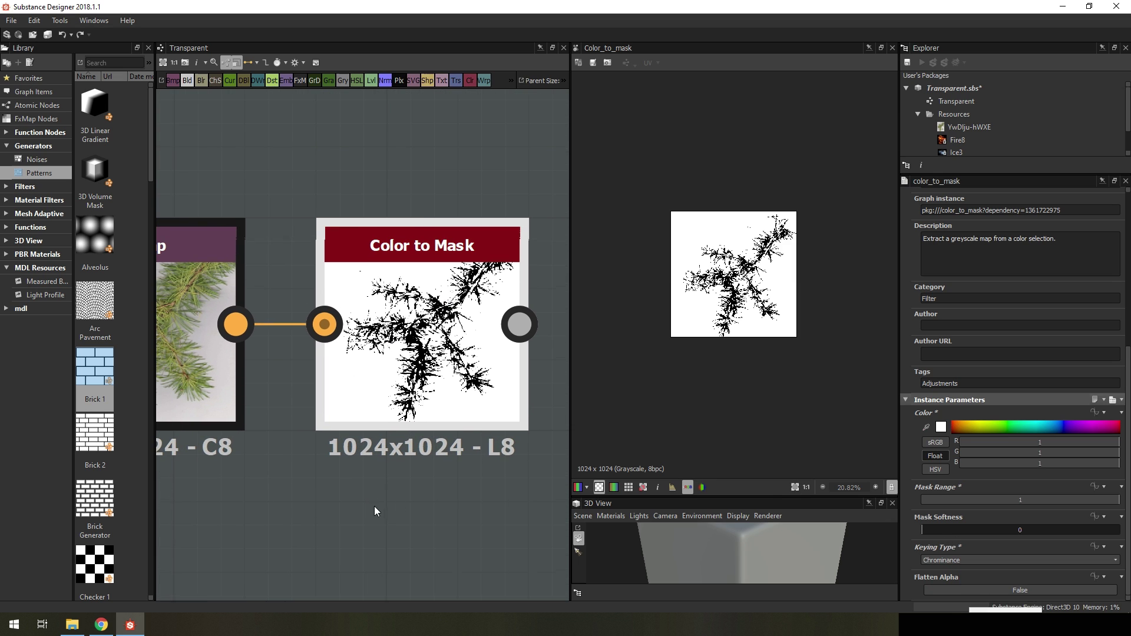
left_click(947, 529)
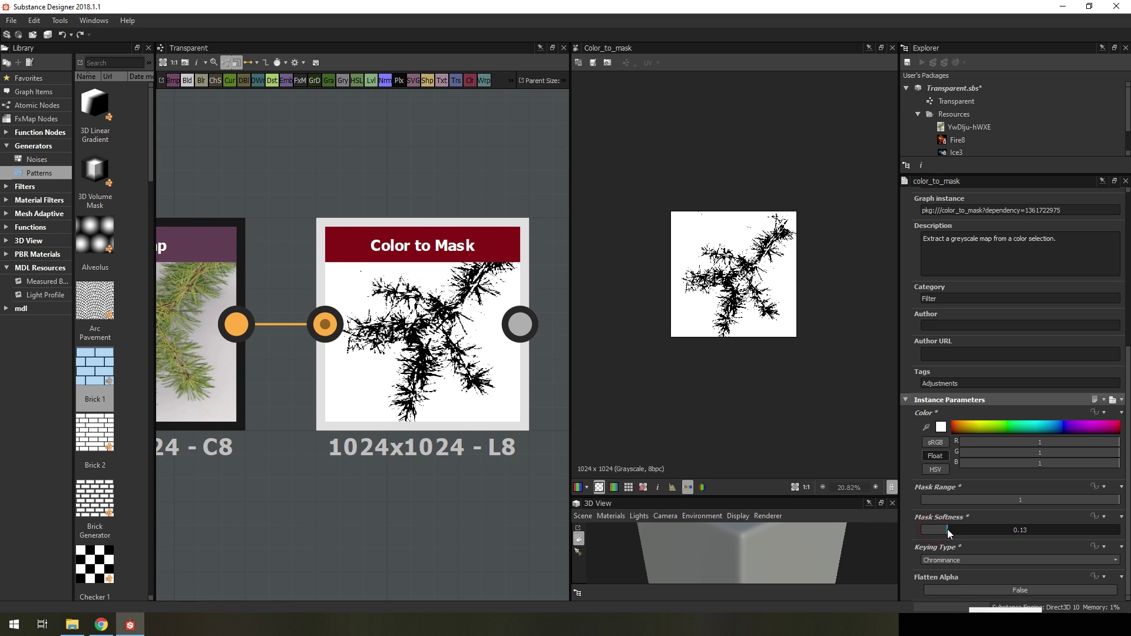
left_click_drag(947, 529, 1016, 530)
scroll(813, 379, "up", 3)
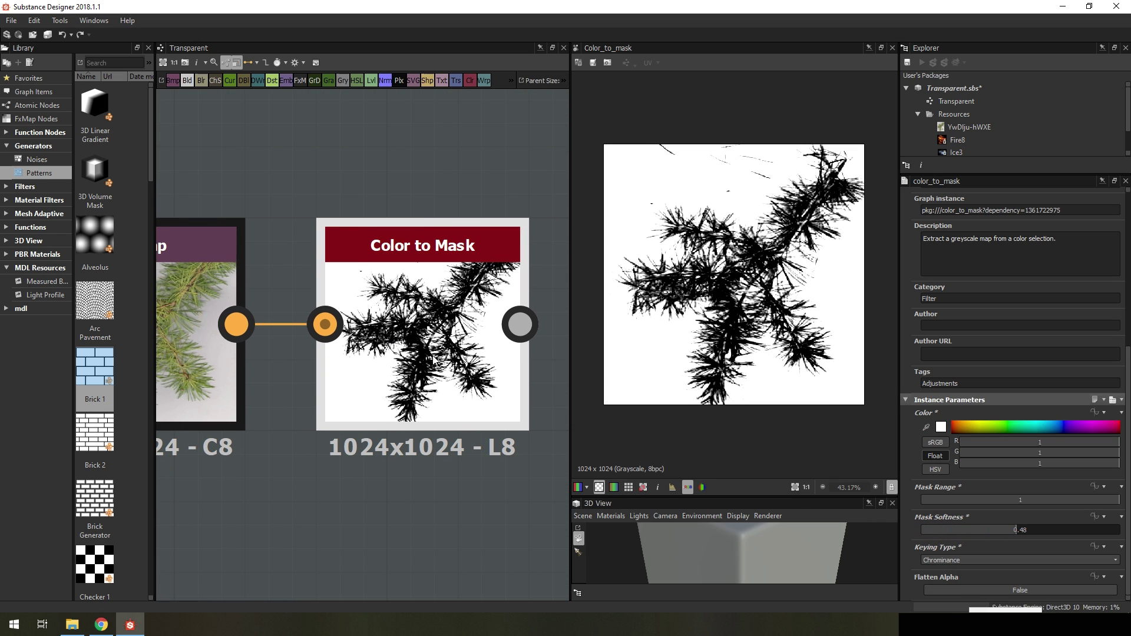
left_click_drag(1030, 531, 1128, 532)
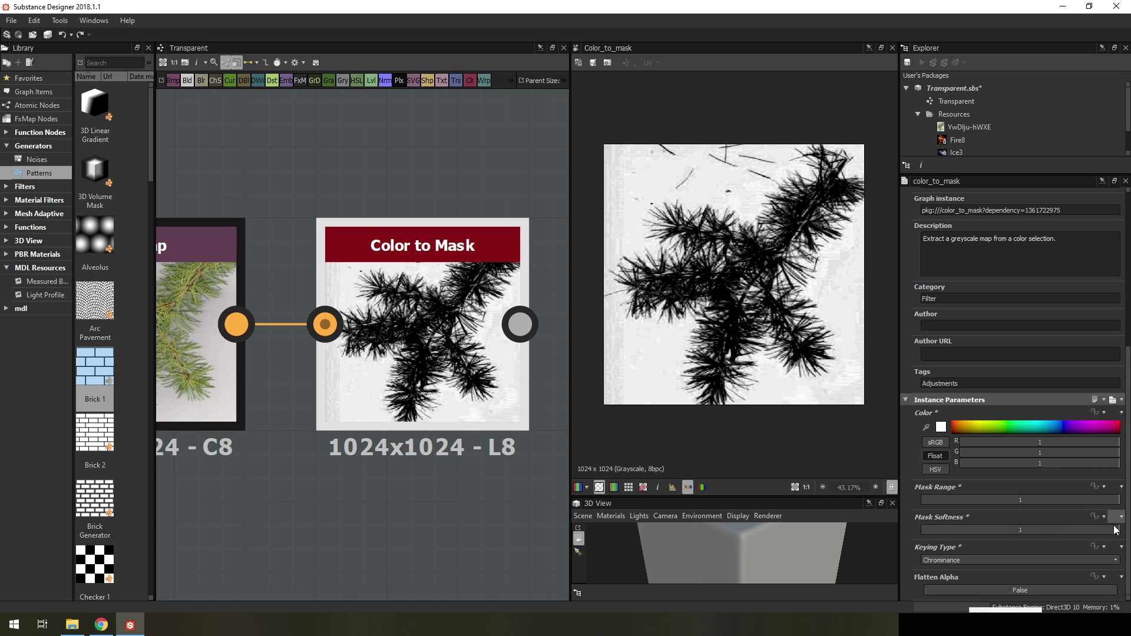
left_click_drag(1113, 530, 1062, 530)
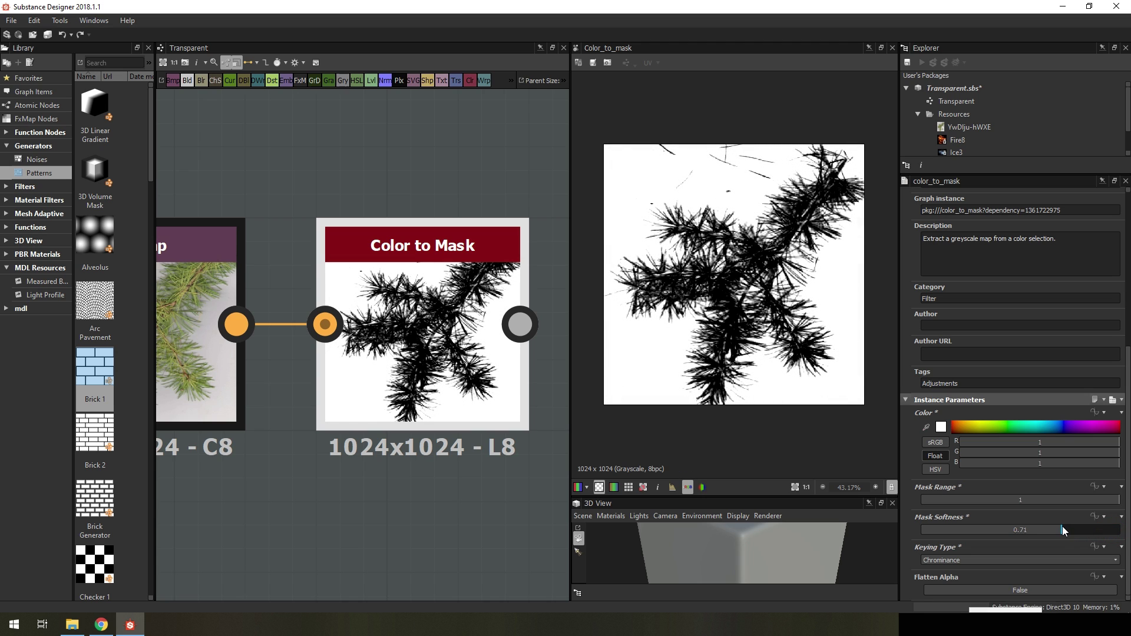
scroll(501, 443, "down", 2)
scroll(334, 466, "down", 2)
Add an Invert Grayscale node after Color to Mask to get a white-on-black mask
scroll(450, 426, "down", 2)
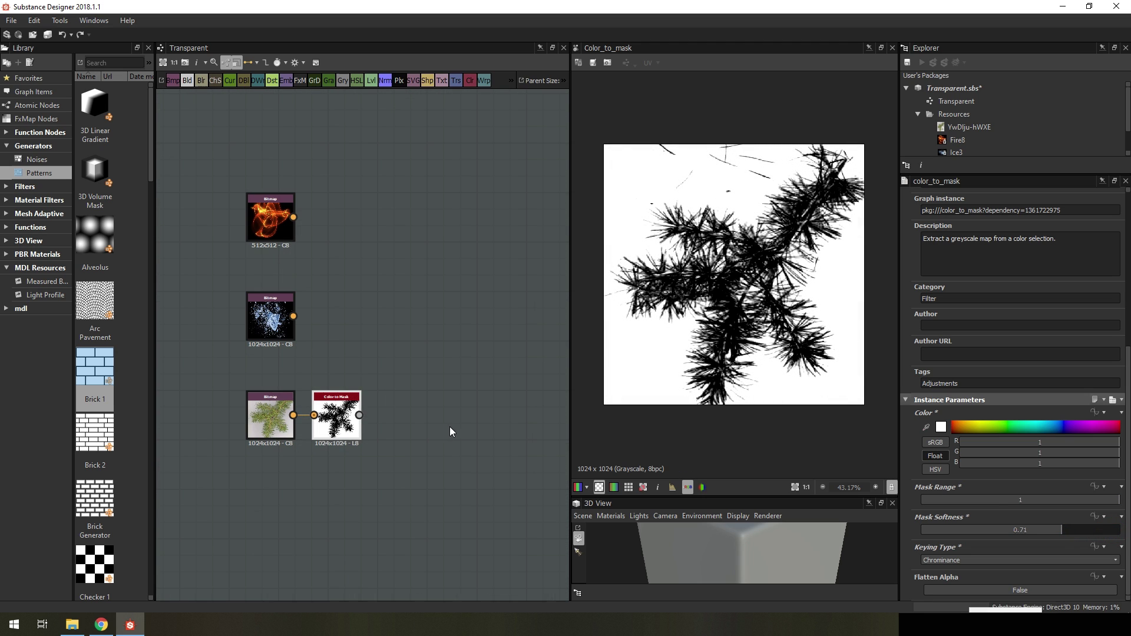
key("space")
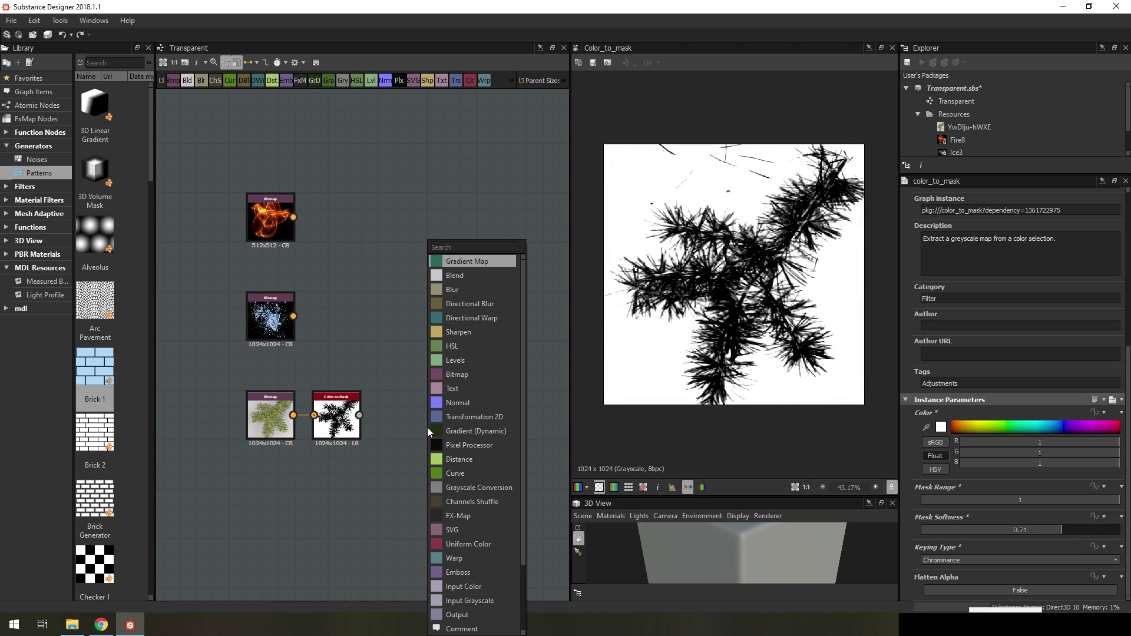
type("inv")
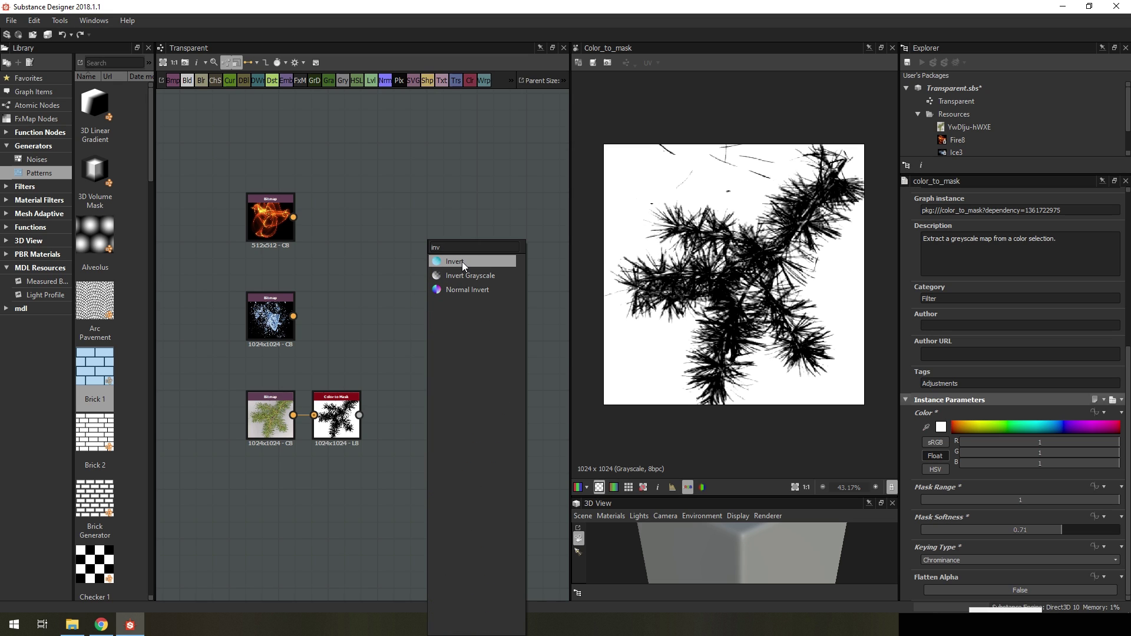
mouse_move(460, 262)
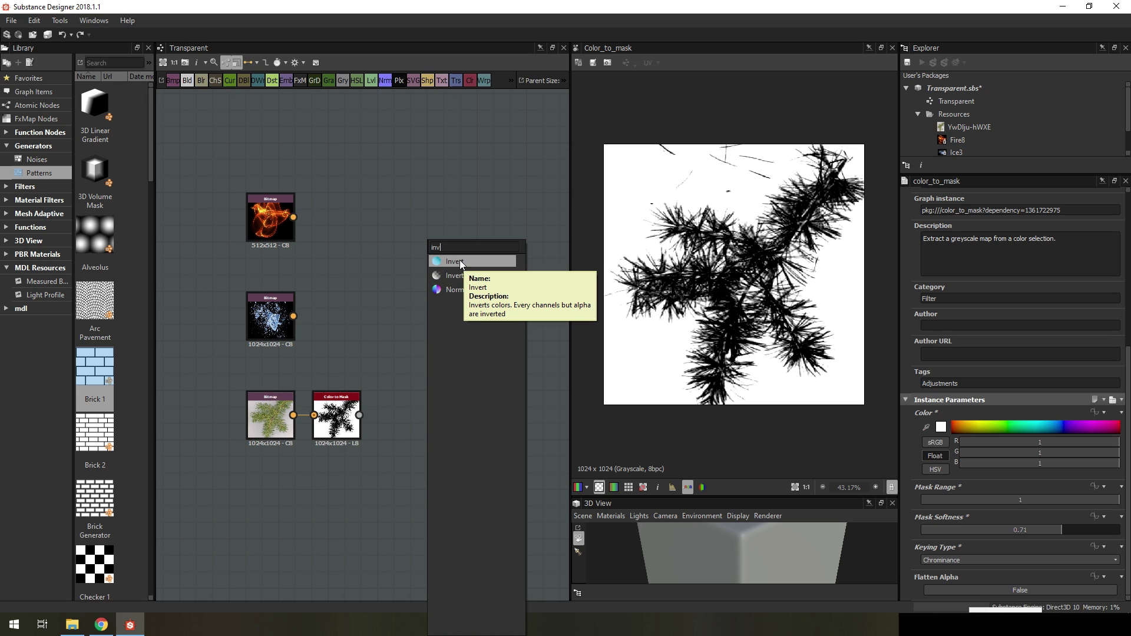
left_click(458, 276)
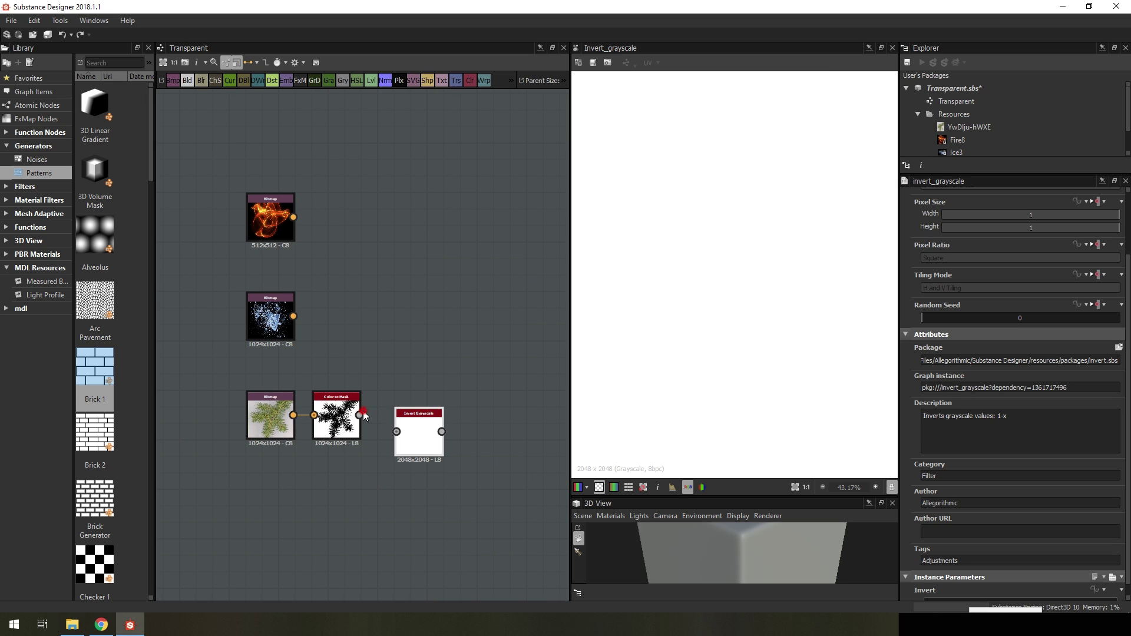
mouse_move(365, 416)
left_mouse_down()
mouse_move(397, 432)
mouse_move(399, 423)
left_mouse_up()
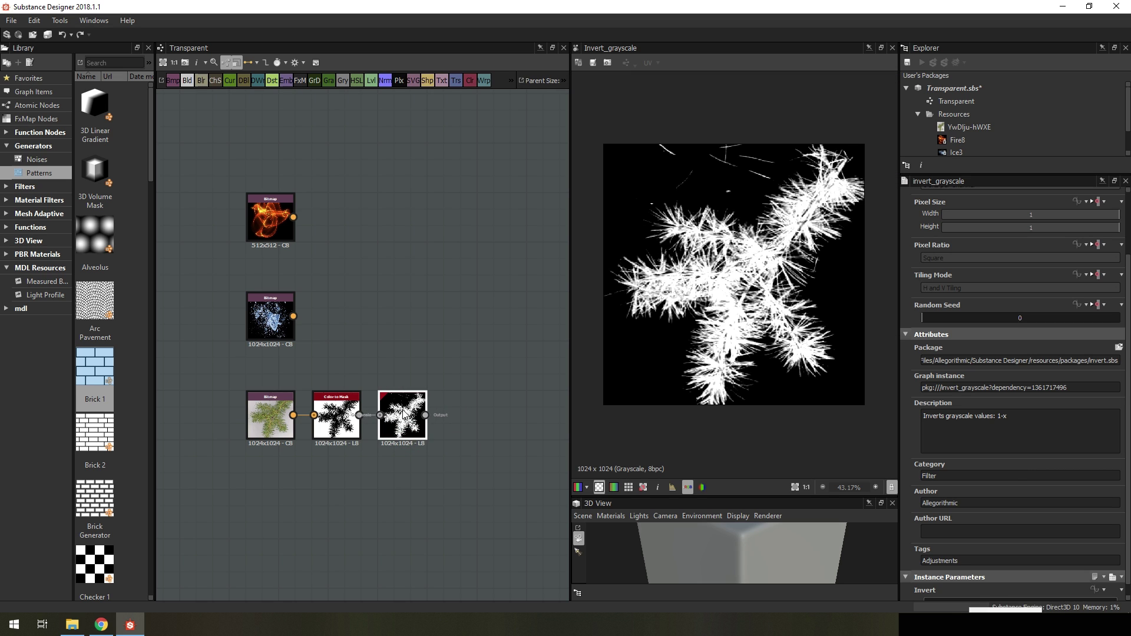
Move the pine bitmap up and add a Blend node to the graph
left_click_drag(247, 412, 252, 380)
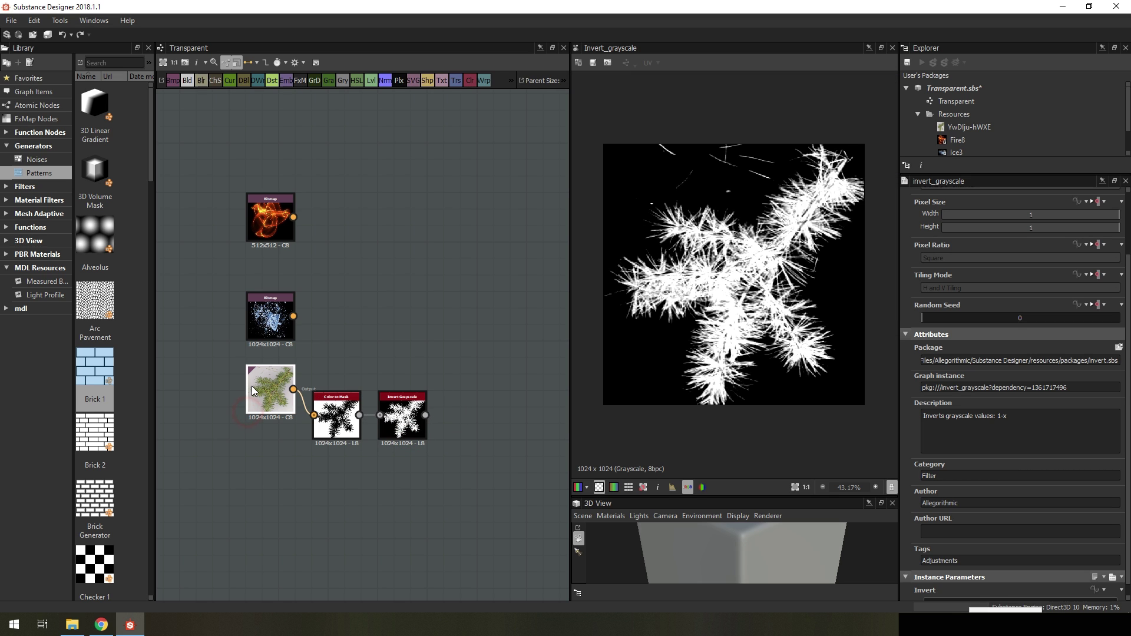
right_click(464, 365)
left_click(506, 263)
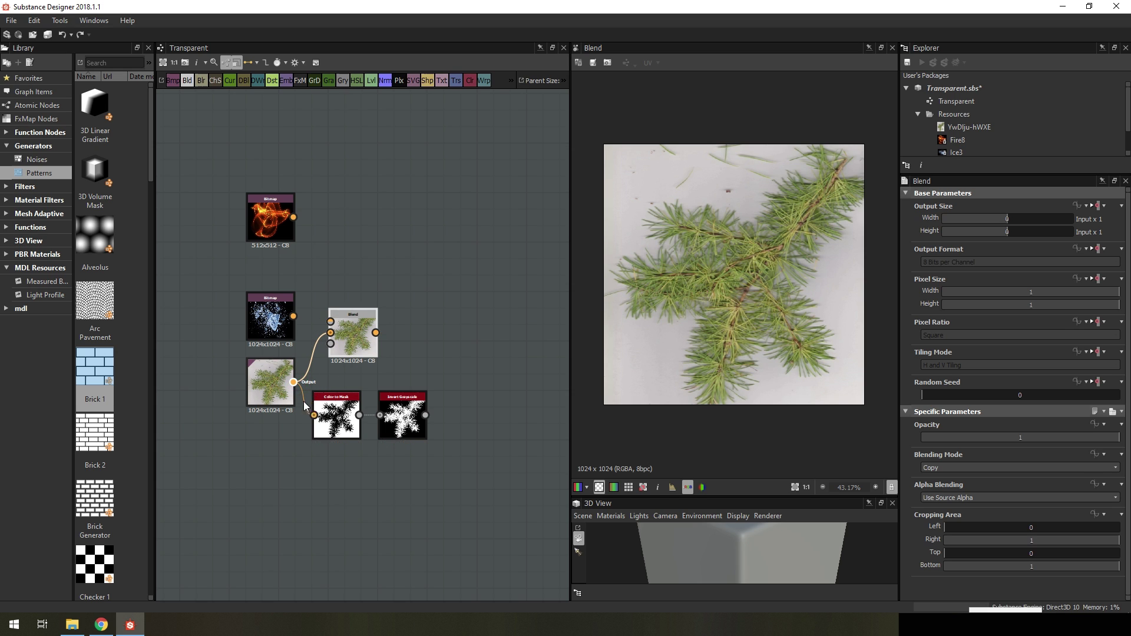
Feed the pine bitmap into the Blend foreground and preview the inverted mask
mouse_move(293, 382)
left_mouse_down()
mouse_move(328, 326)
mouse_move(454, 320)
mouse_move(476, 350)
left_mouse_up()
scroll(466, 377, "up", 2)
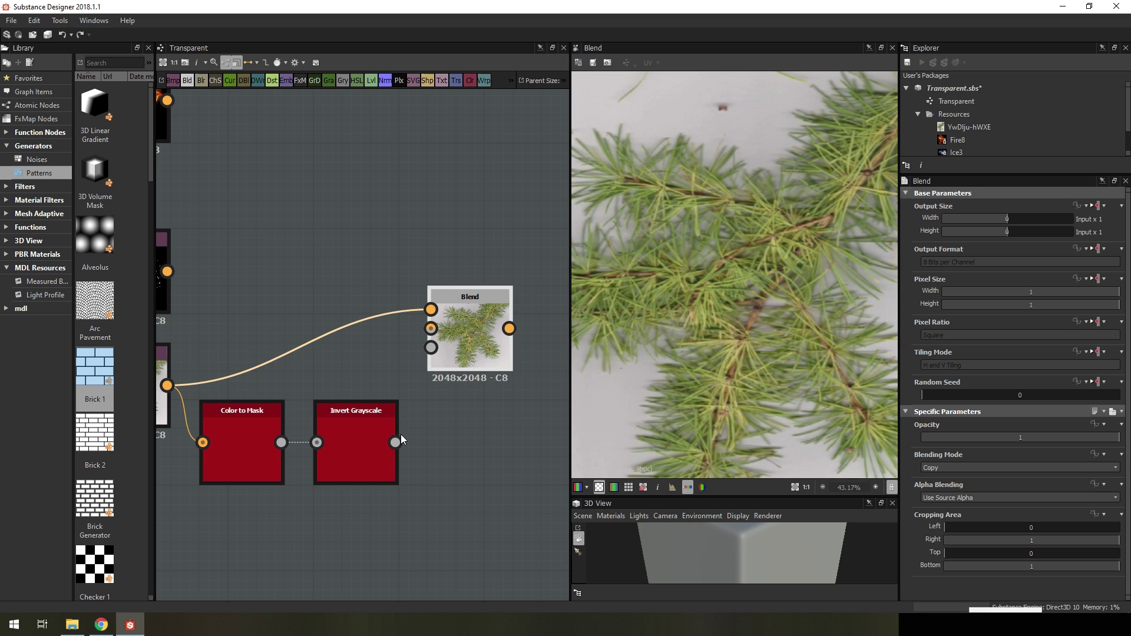
double_click(371, 428)
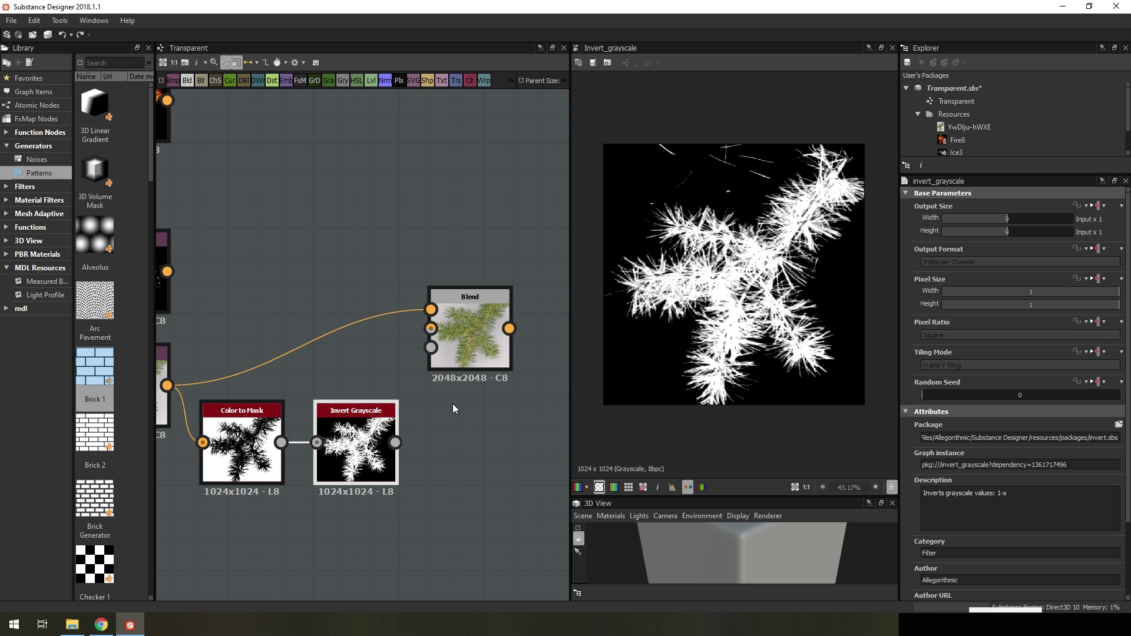
Wire the inverted mask into the Blend opacity and preview the transparent pine cutout
left_click_drag(395, 442, 432, 347)
left_click(453, 335)
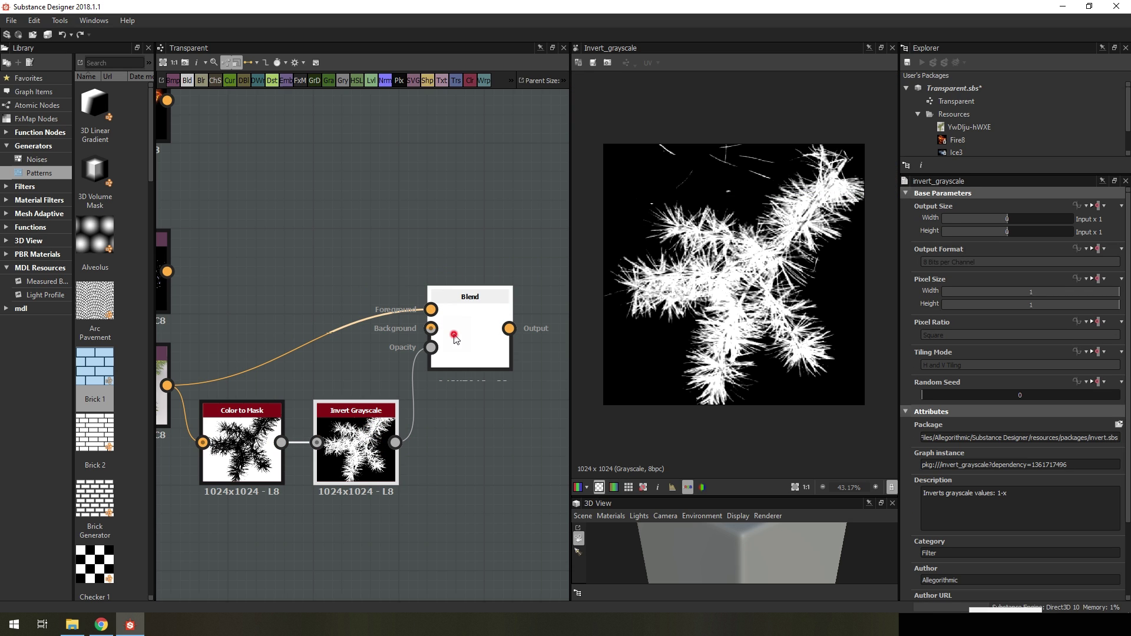
double_click(455, 337)
scroll(787, 395, "down", 4)
left_click(476, 345)
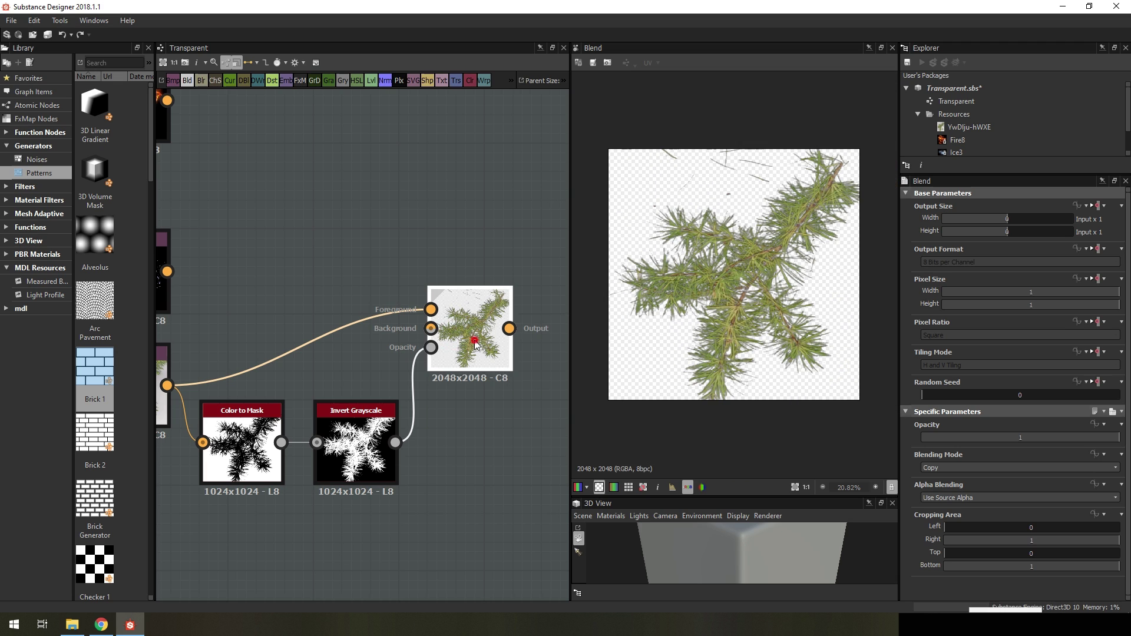
scroll(448, 342, "down", 5)
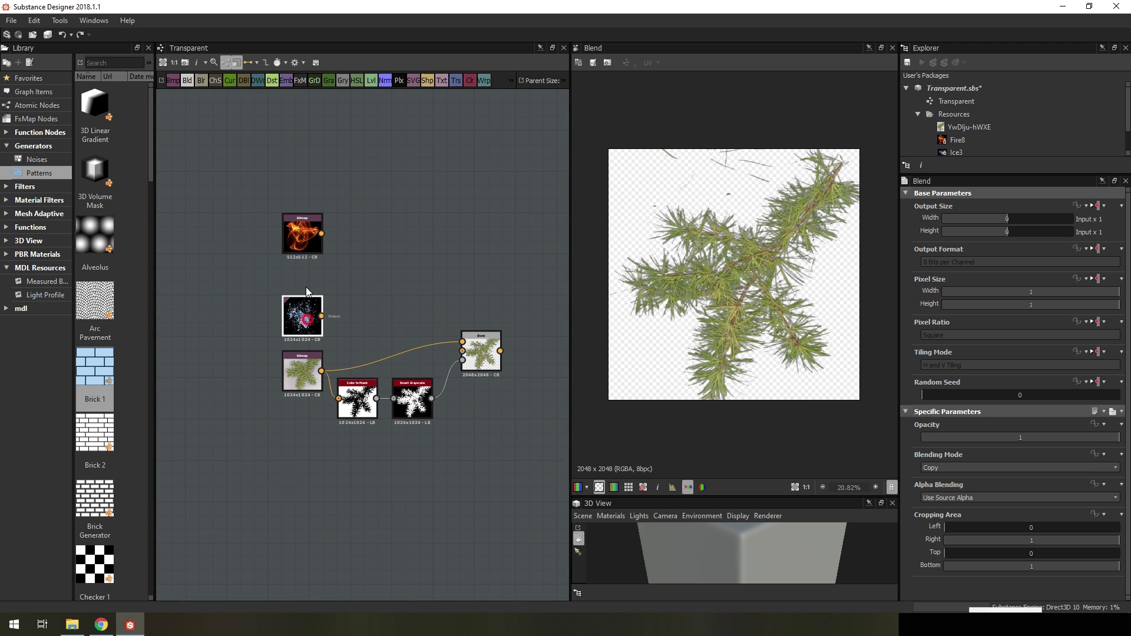
Feed the fire image into the Blend foreground and Color to Mask instead of the pine
left_click_drag(306, 303, 298, 119)
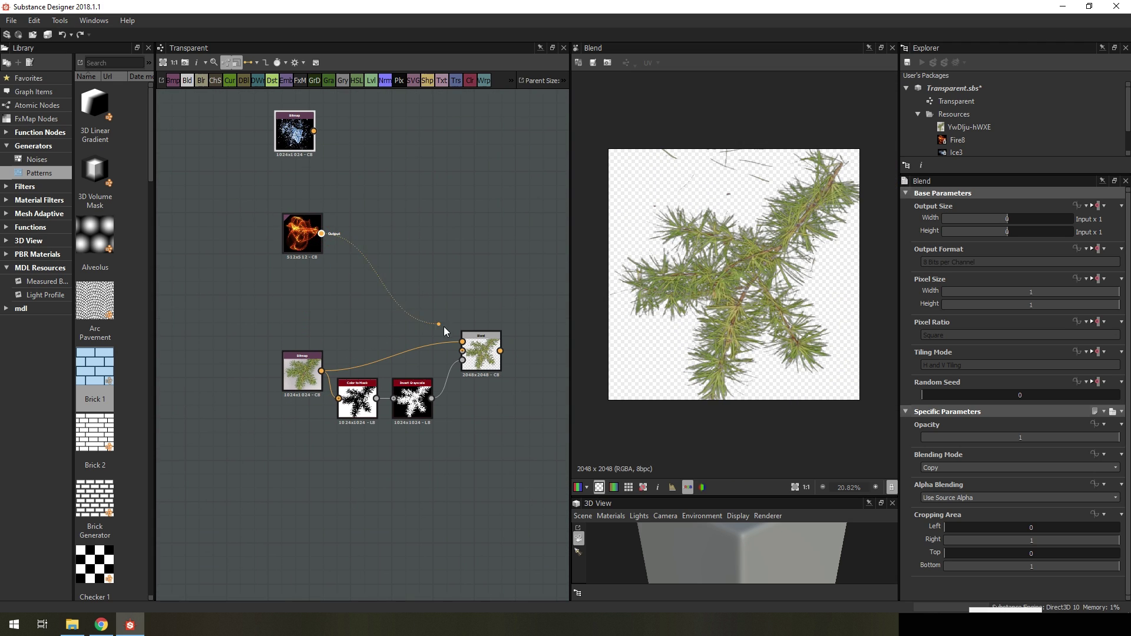
left_click_drag(321, 234, 462, 342)
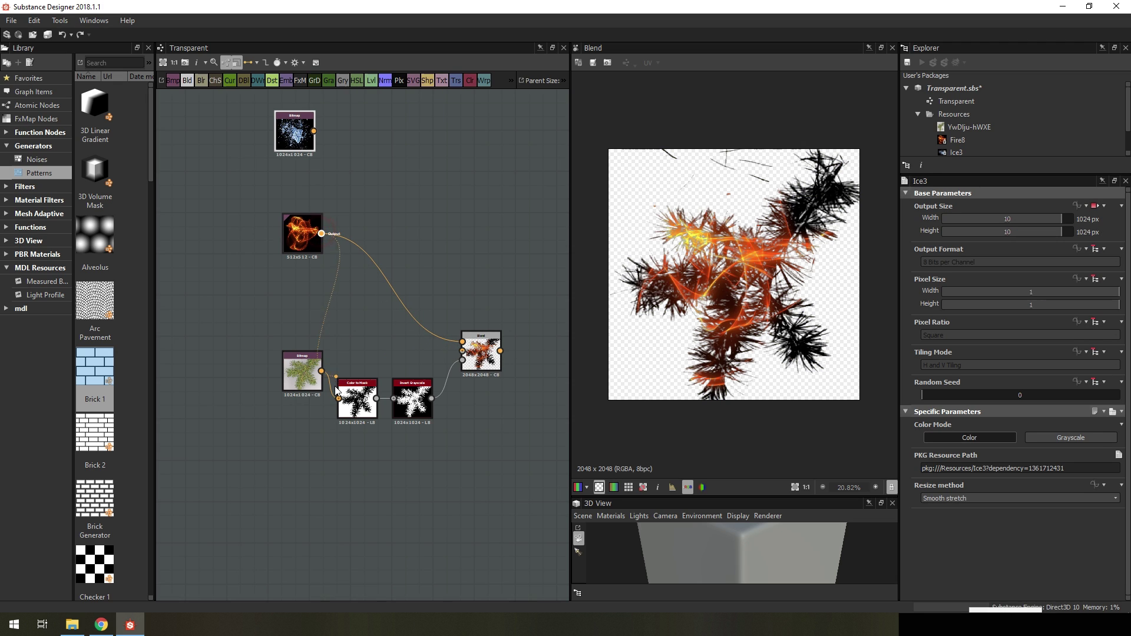
left_click_drag(336, 391, 339, 399)
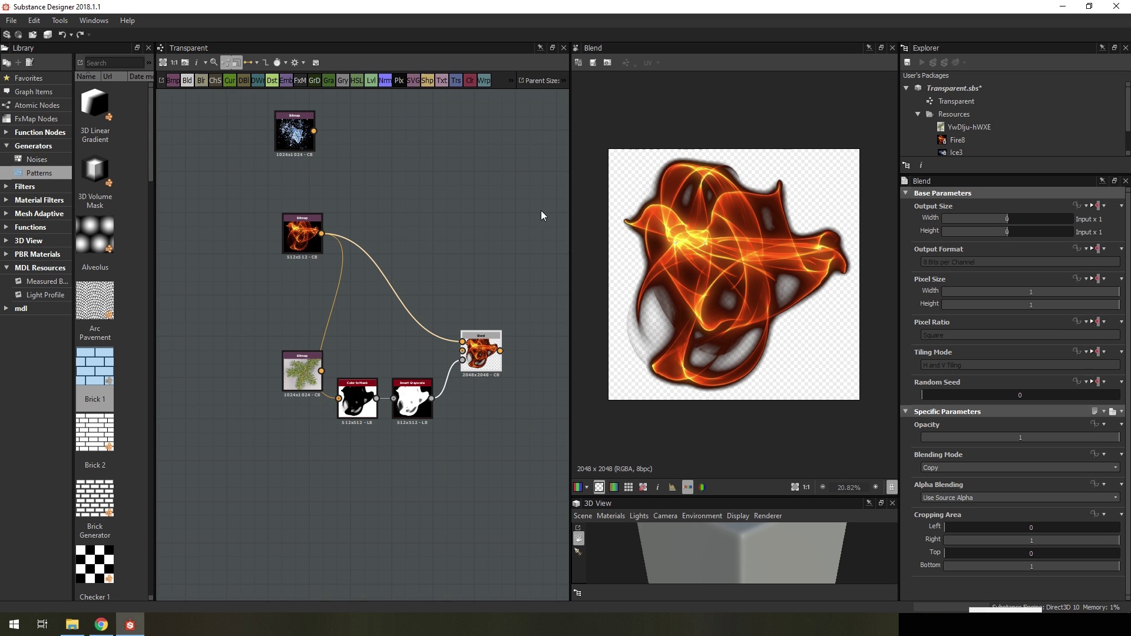
Reconnect the pine branch to Color to Mask and the Blend foreground
scroll(418, 197, "up", 2)
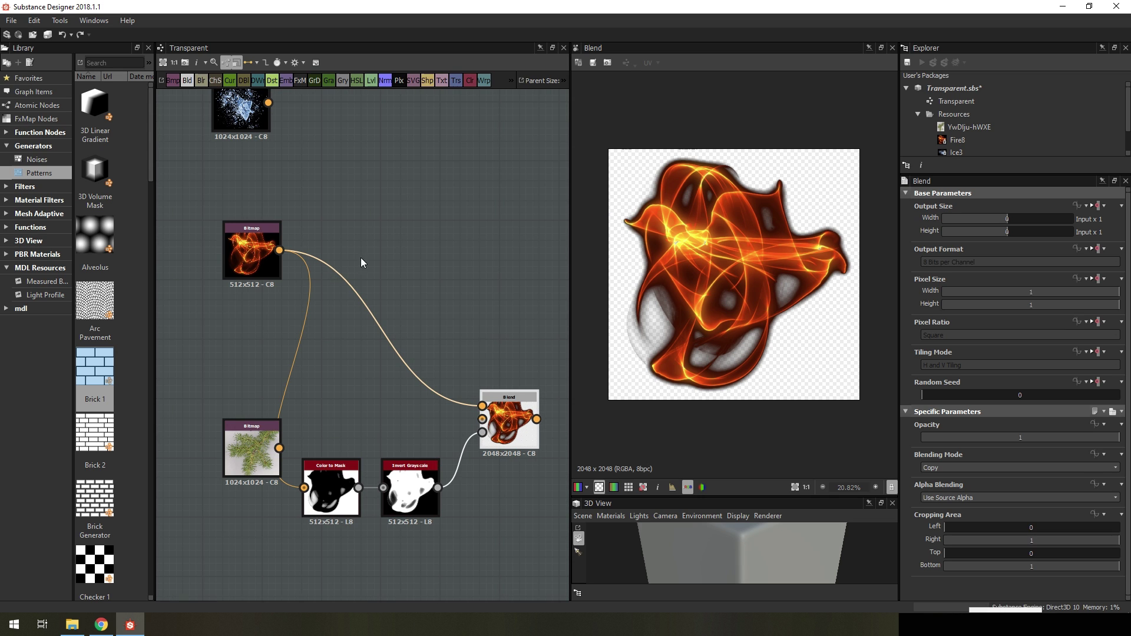
left_click_drag(279, 448, 304, 488)
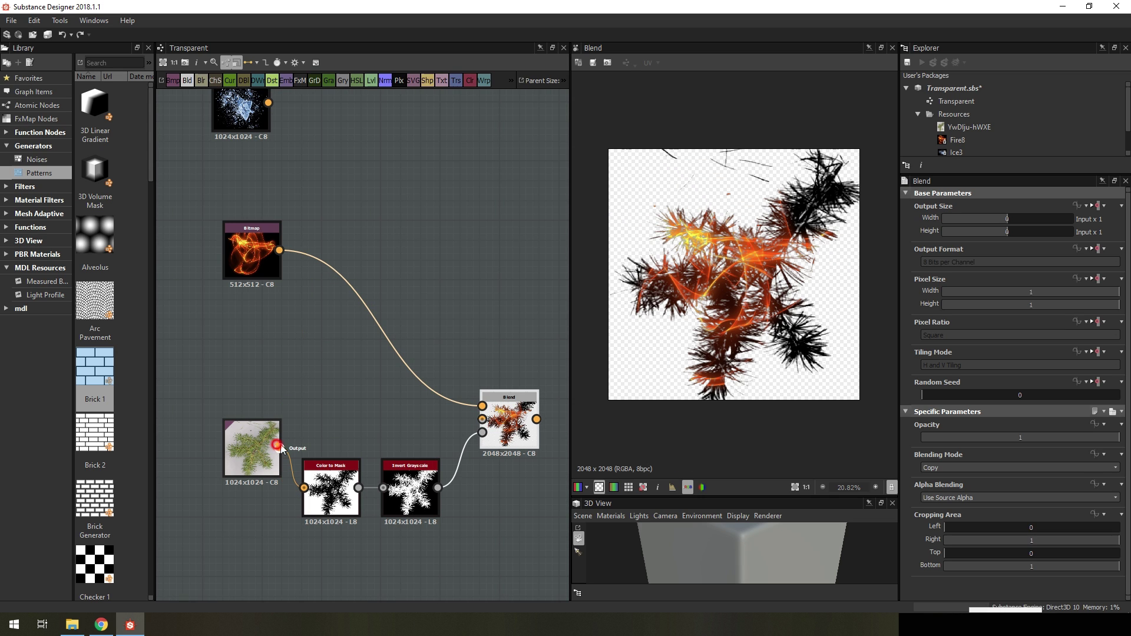
left_click_drag(282, 450, 482, 406)
scroll(338, 242, "up", 1)
Add a Pre-Multiplied to Straight node above Blend, fed by the fire bitmap
scroll(360, 236, "up", 1)
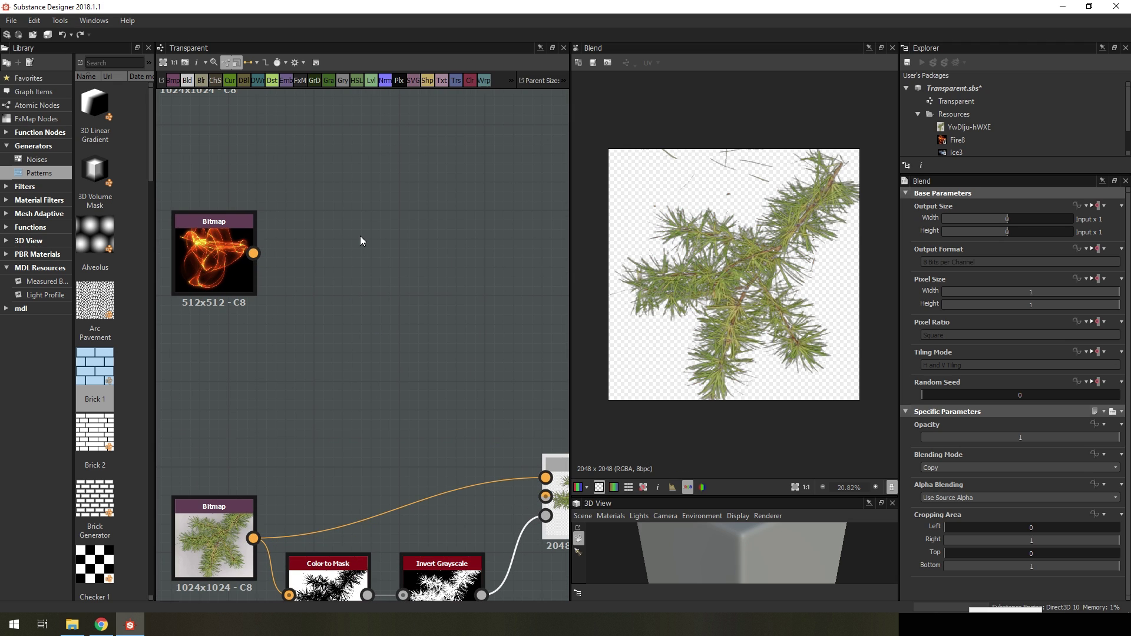
key("space")
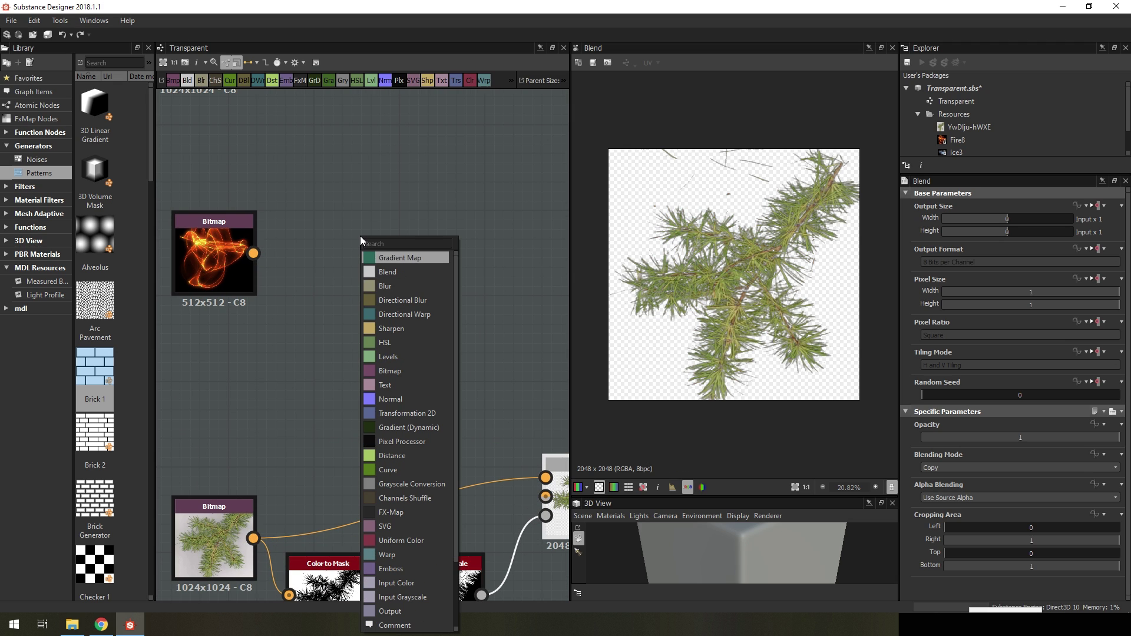
type("pipre")
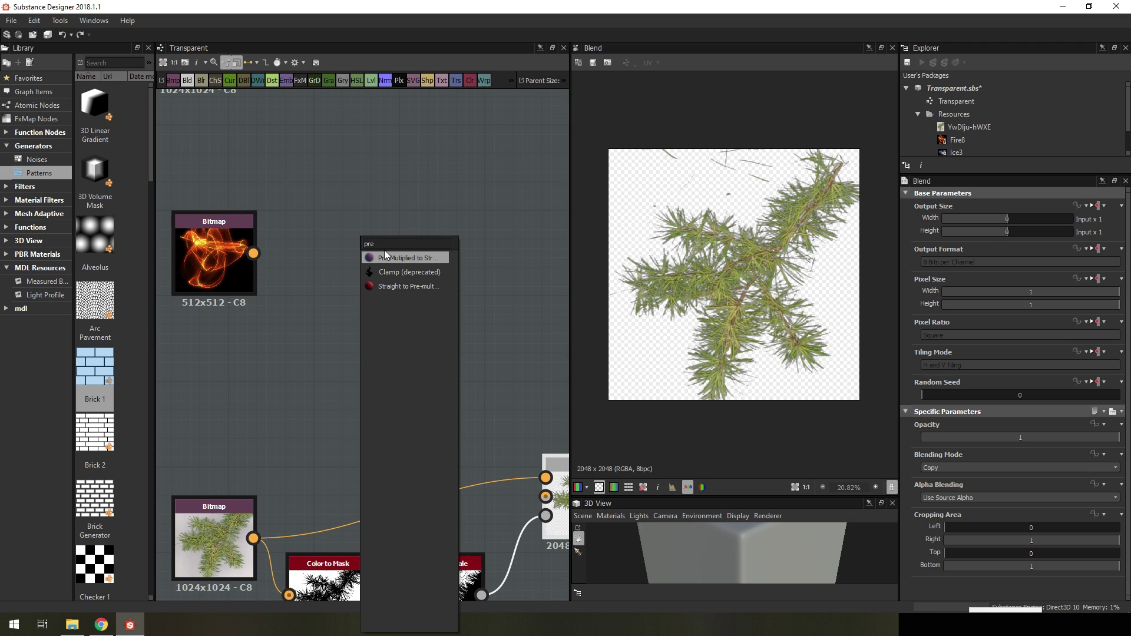
left_click(408, 259)
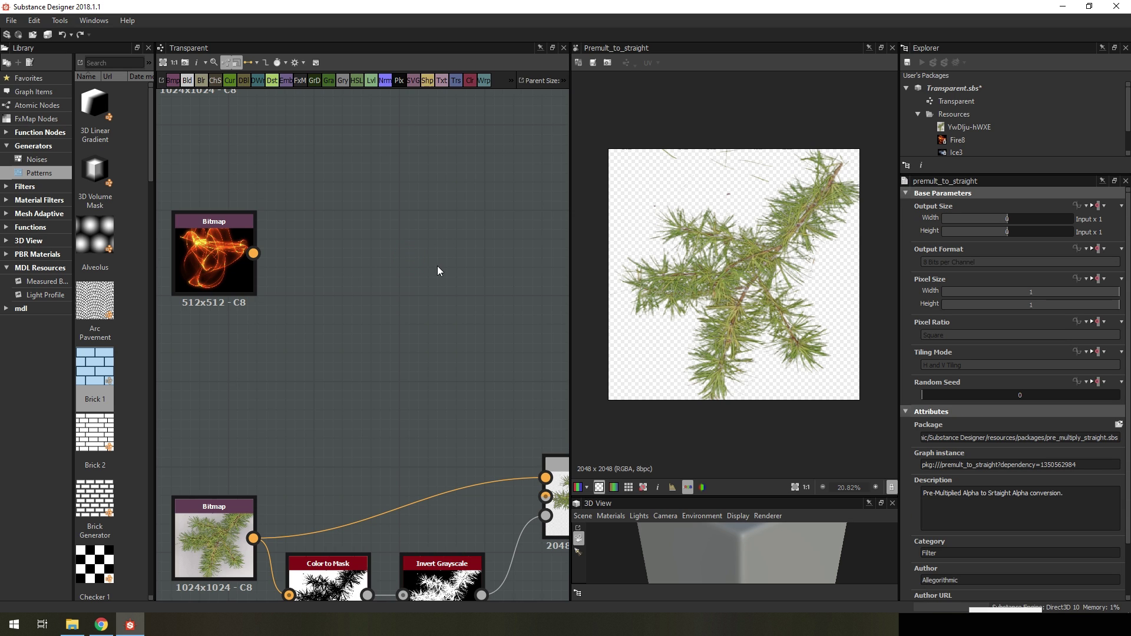
scroll(439, 288, "down", 2)
middle_click_drag(443, 316, 356, 334)
left_click_drag(467, 415, 391, 256)
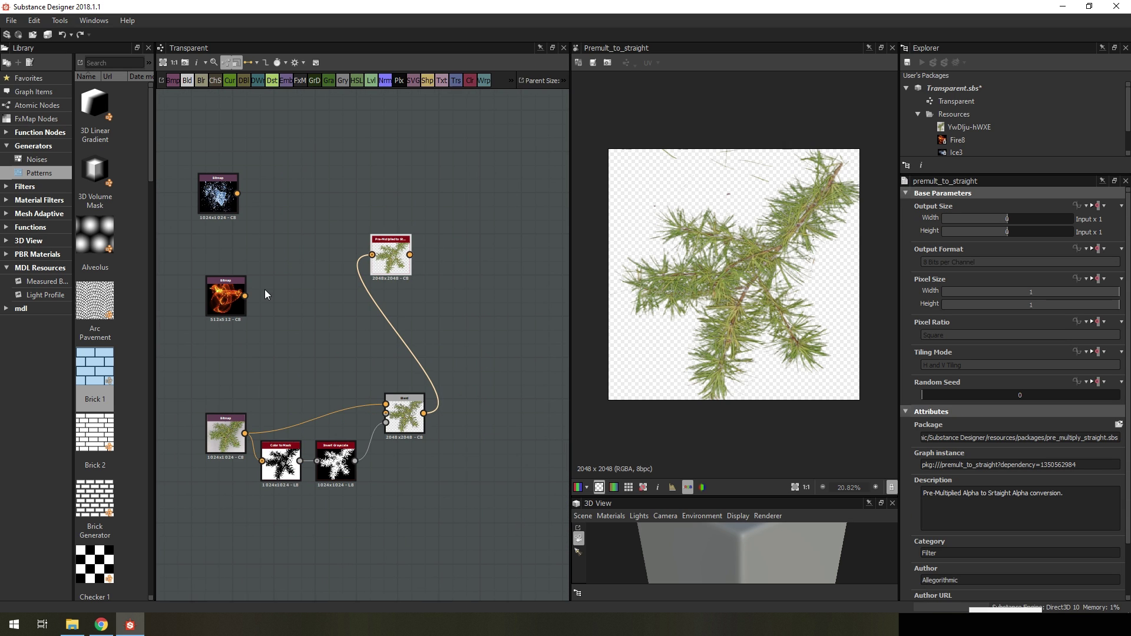
mouse_move(245, 296)
left_mouse_down()
mouse_move(372, 255)
mouse_move(313, 321)
left_mouse_up()
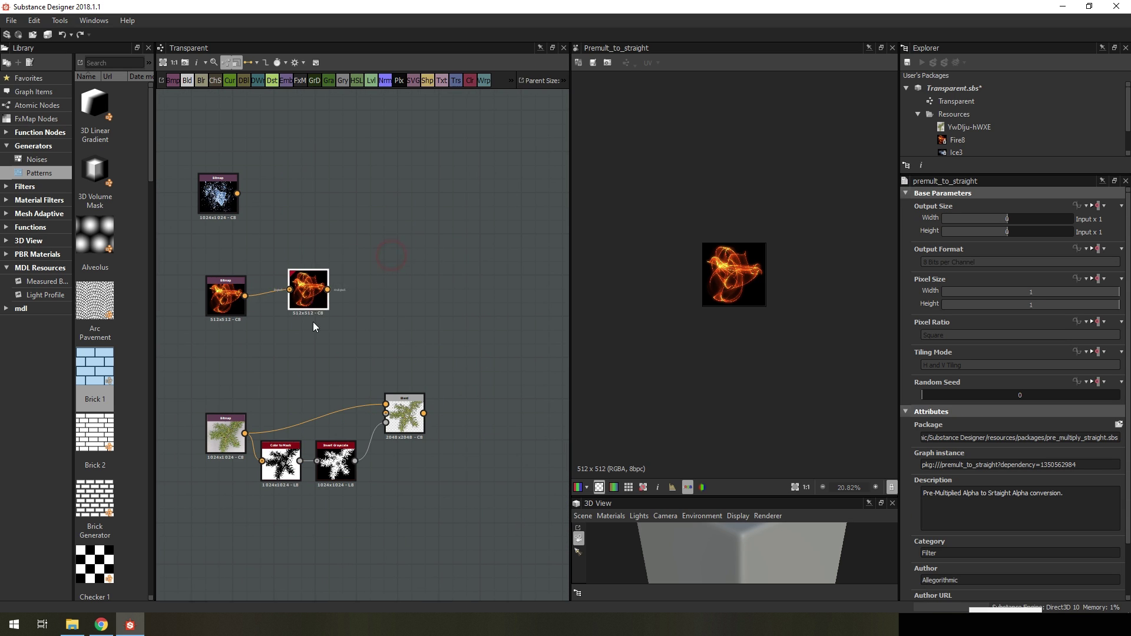
scroll(350, 285, "up", 3)
Set the fire bitmap's Color Mode to Grayscale
middle_click_drag(152, 262, 351, 278)
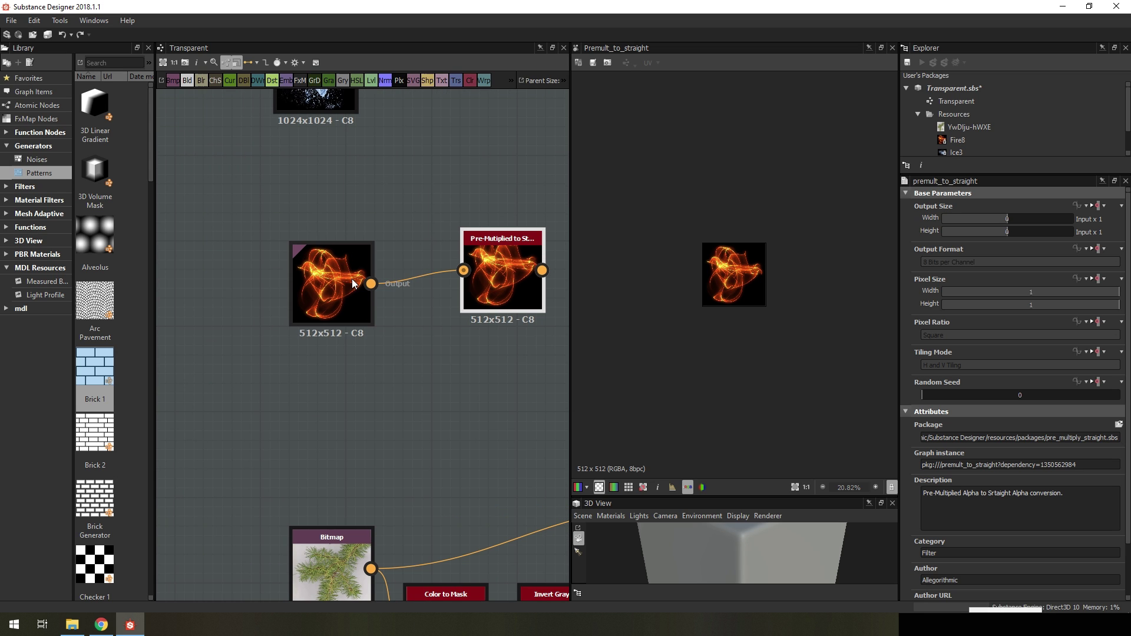
left_click(334, 283)
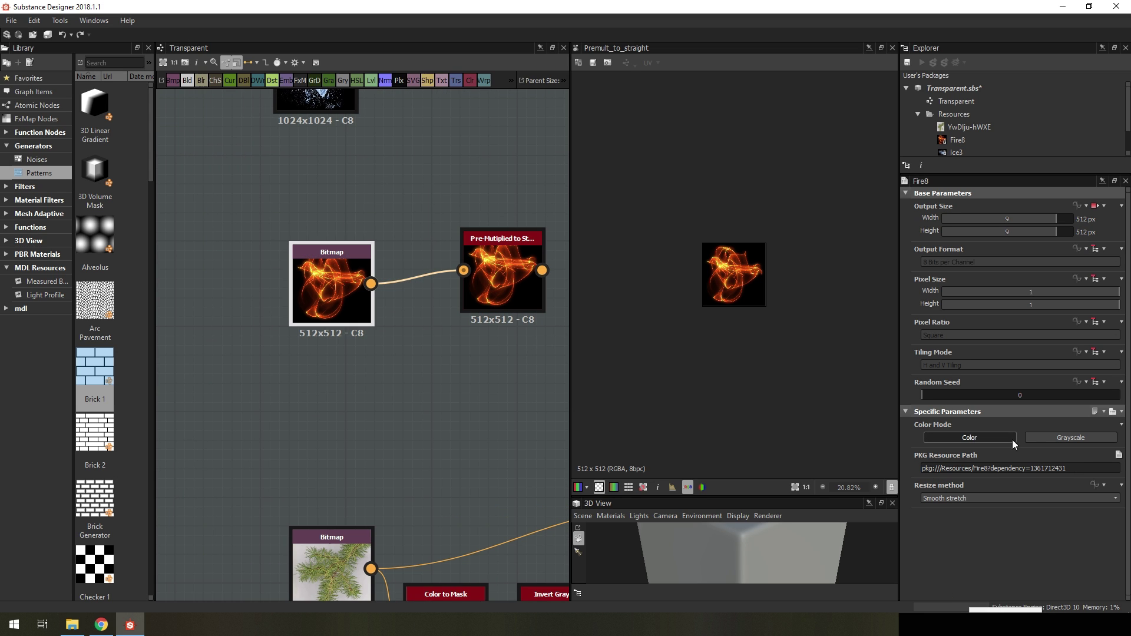
left_click(1051, 438)
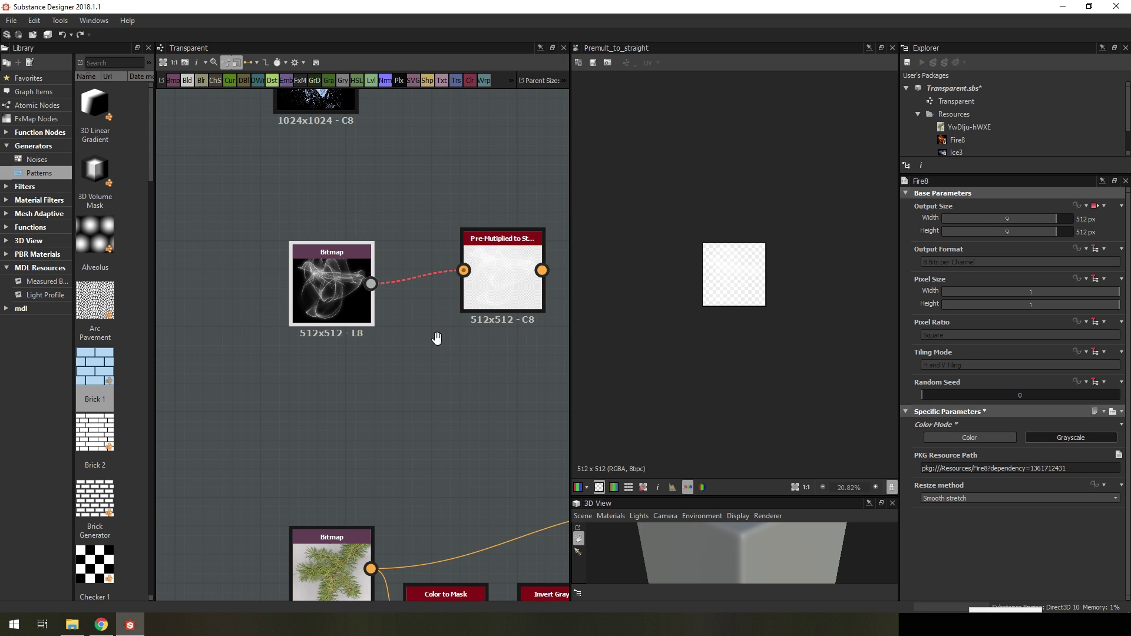
middle_click_drag(436, 338, 348, 337)
left_click(414, 277)
middle_click_drag(497, 290, 370, 282)
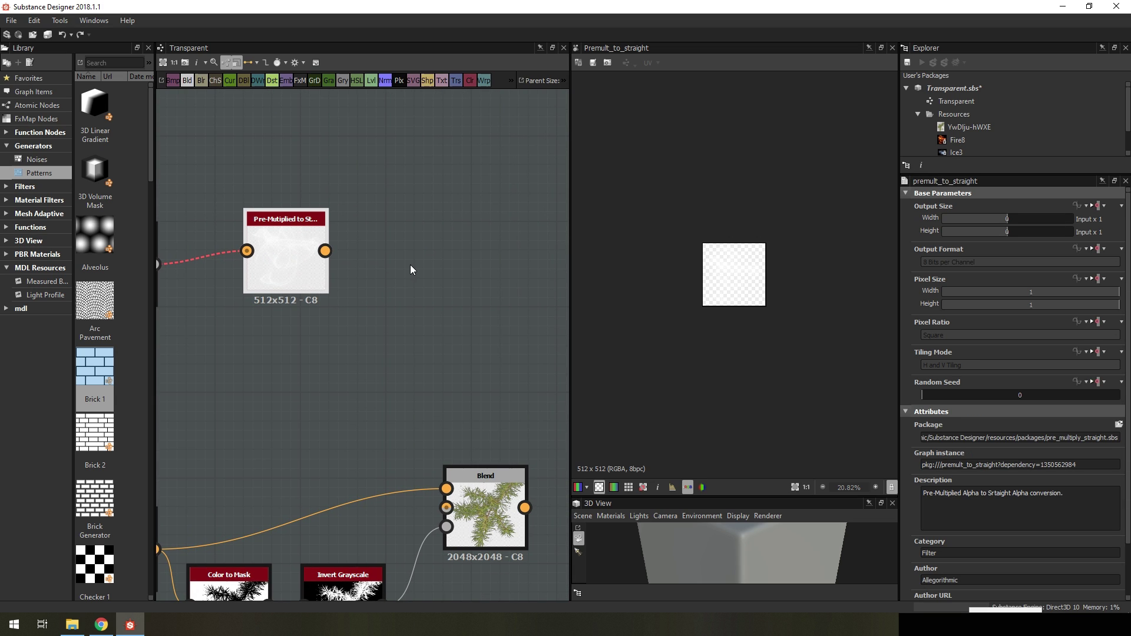
Add a Straight to Pre-multiplied node after the Pre-Multiplied to Straight node
key("space")
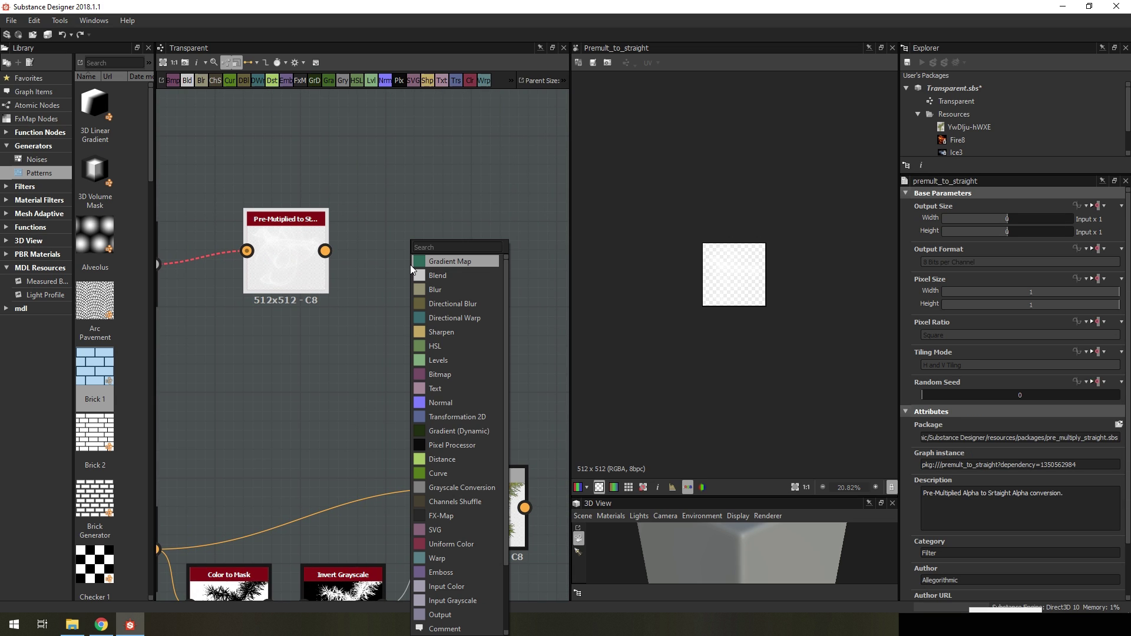
type("str")
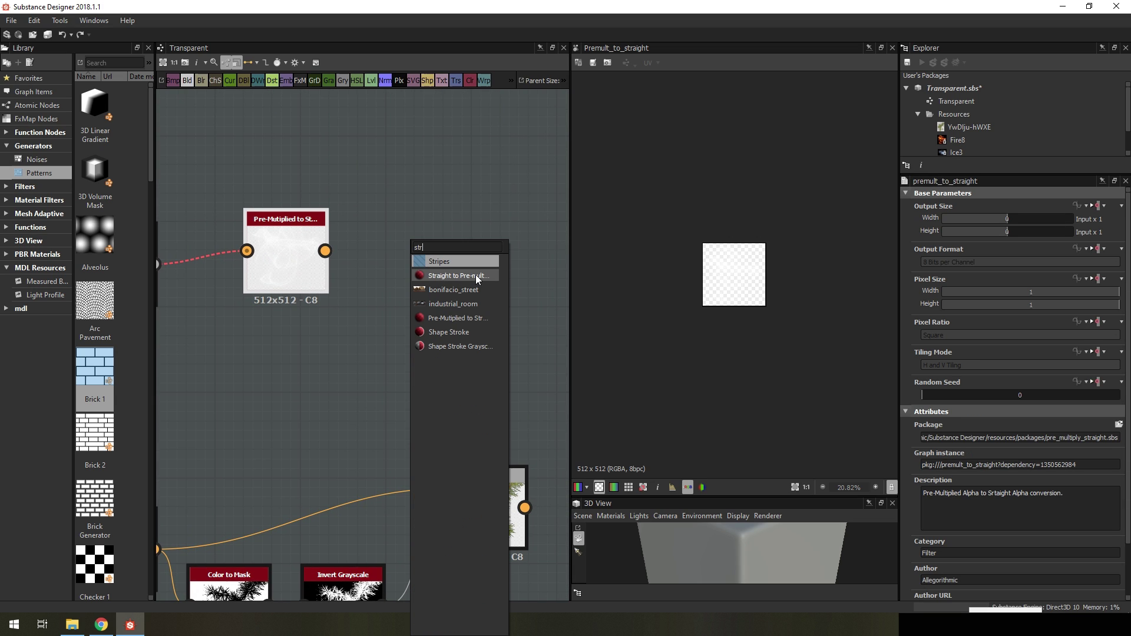
left_click(477, 276)
middle_click_drag(371, 323, 475, 312)
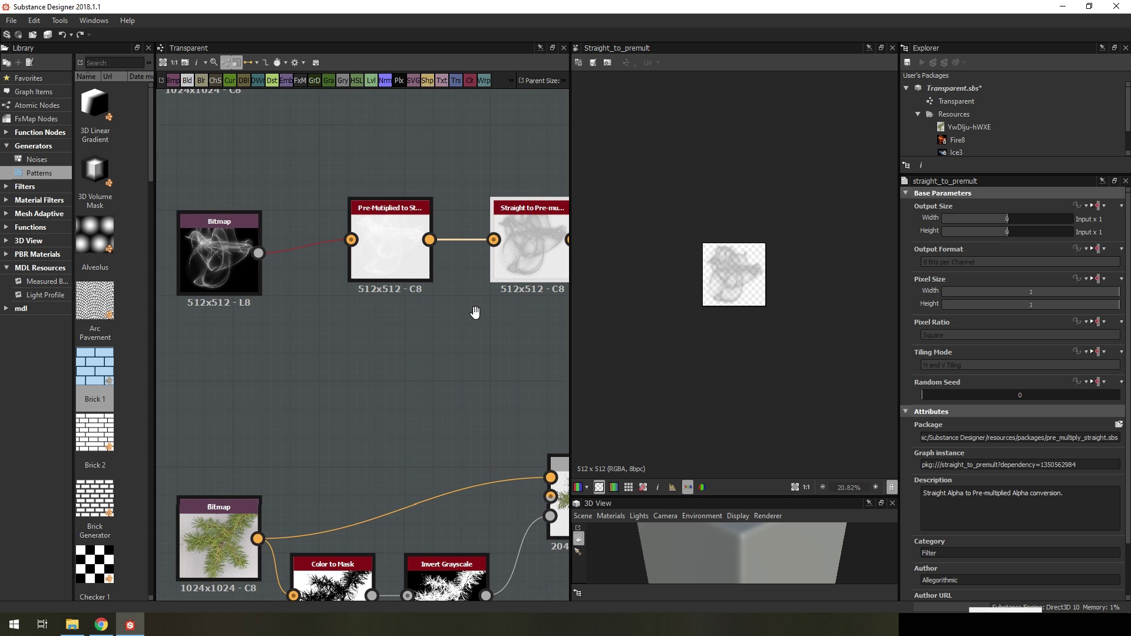
scroll(366, 313, "down", 2)
scroll(366, 314, "down", 1)
mouse_move(312, 267)
left_mouse_down()
mouse_move(374, 256)
mouse_move(376, 210)
left_mouse_up()
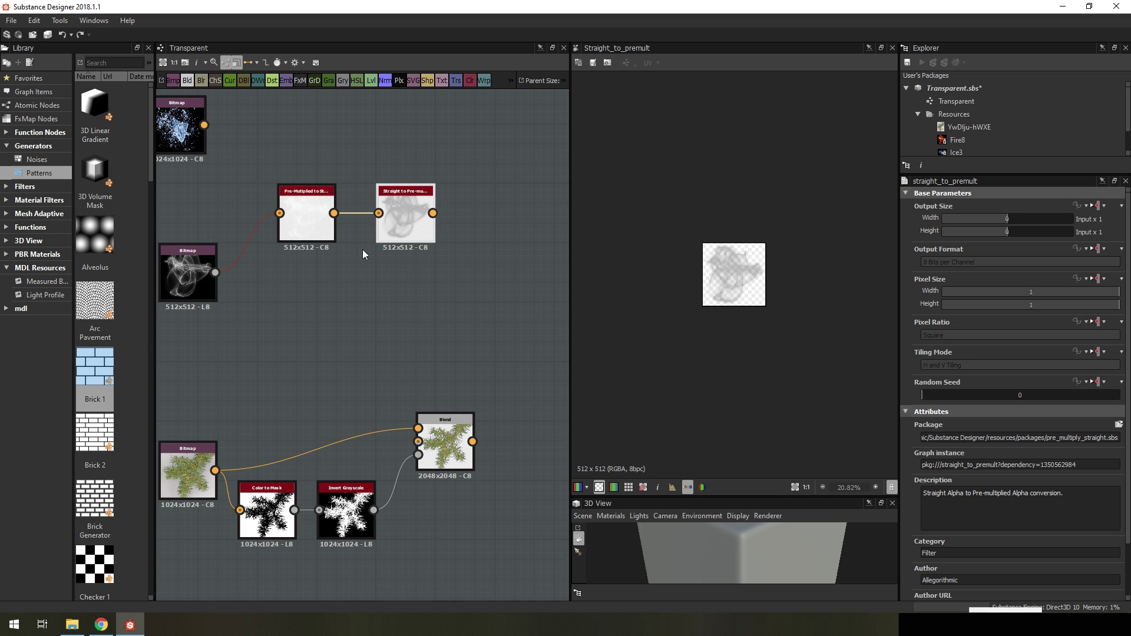
scroll(703, 270, "up", 1)
scroll(713, 274, "up", 4)
scroll(723, 277, "up", 2)
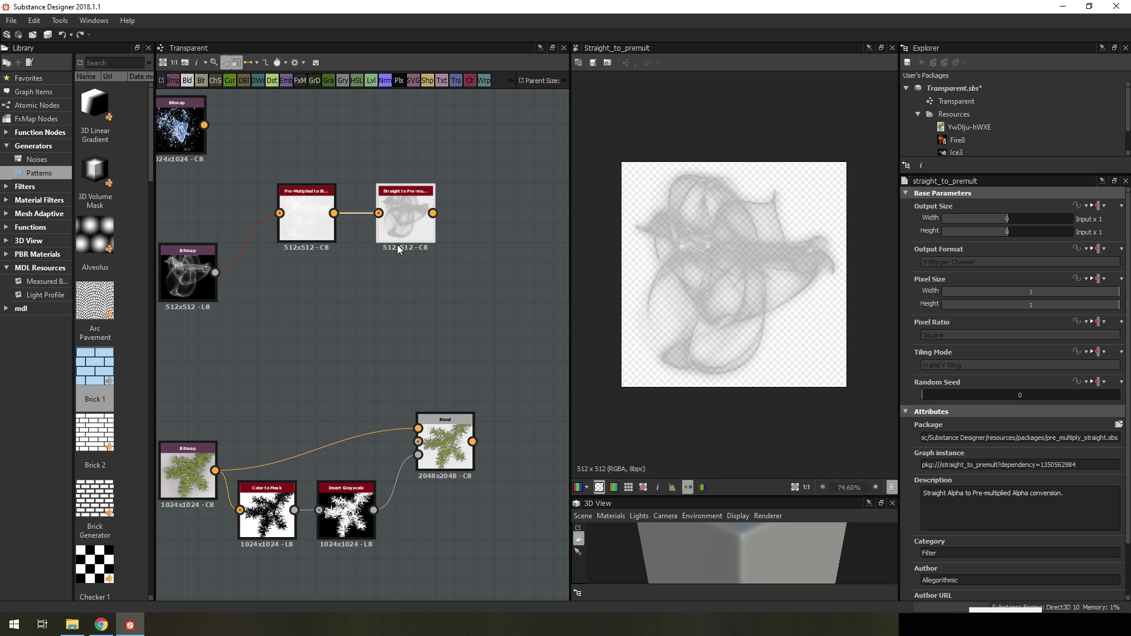
scroll(389, 295, "up", 1)
scroll(348, 315, "up", 1)
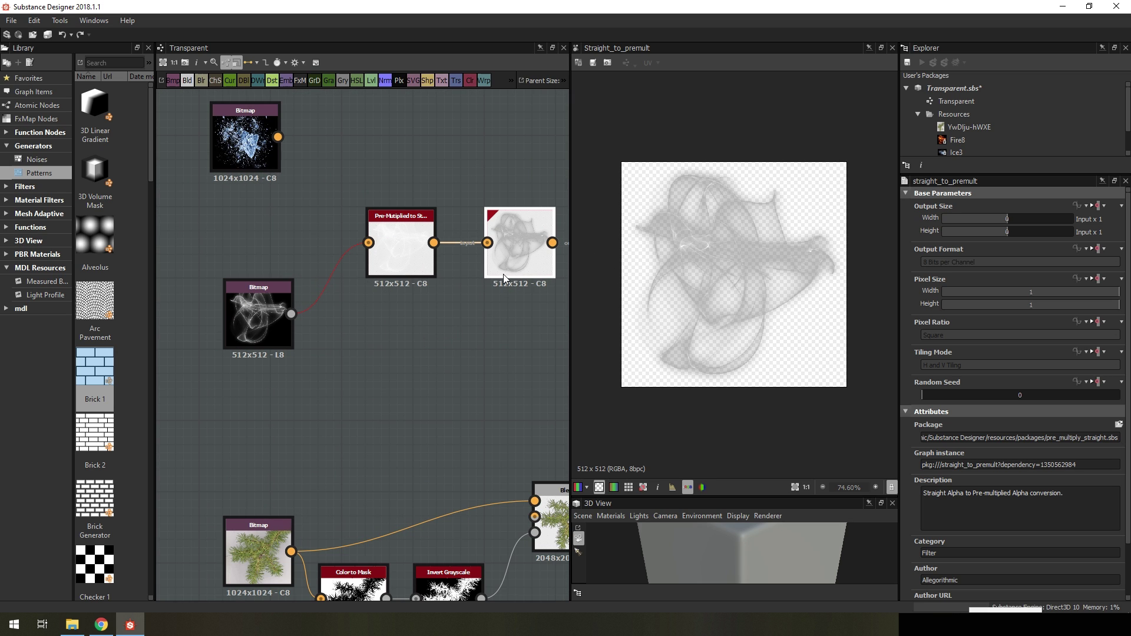
middle_click_drag(500, 320, 362, 316)
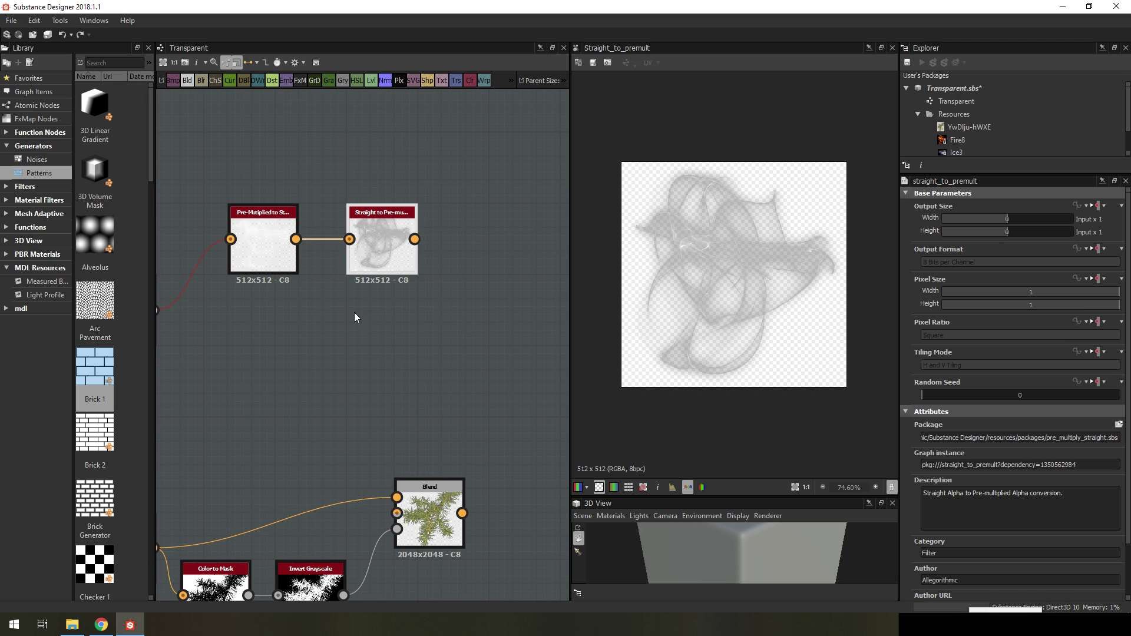
middle_click_drag(165, 308, 320, 316)
Duplicate the fire bitmap and set Fire8 to Color mode beside the conversion nodes
left_click(276, 320)
key("ctrl+d")
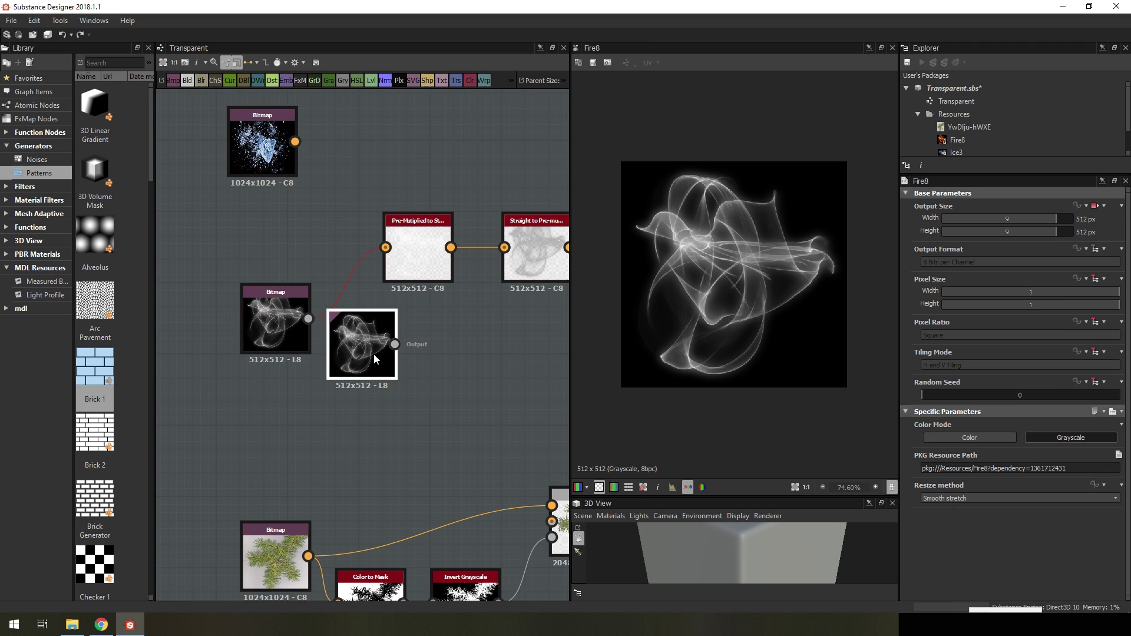
left_click(436, 139)
left_click(969, 437)
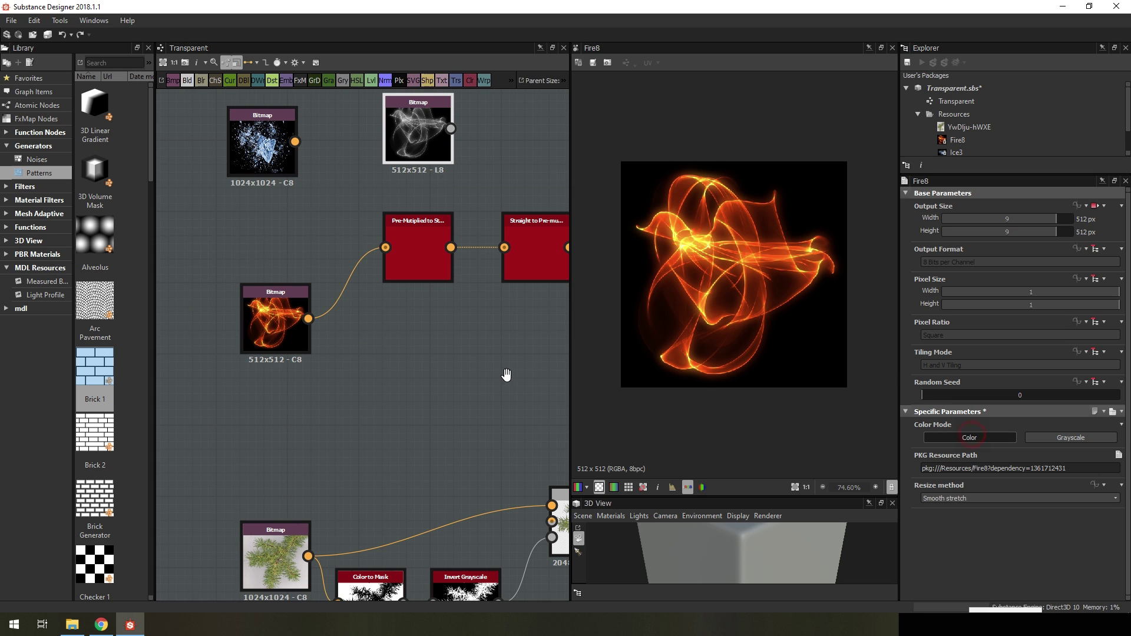
middle_click_drag(398, 295, 372, 345)
left_click(1071, 437)
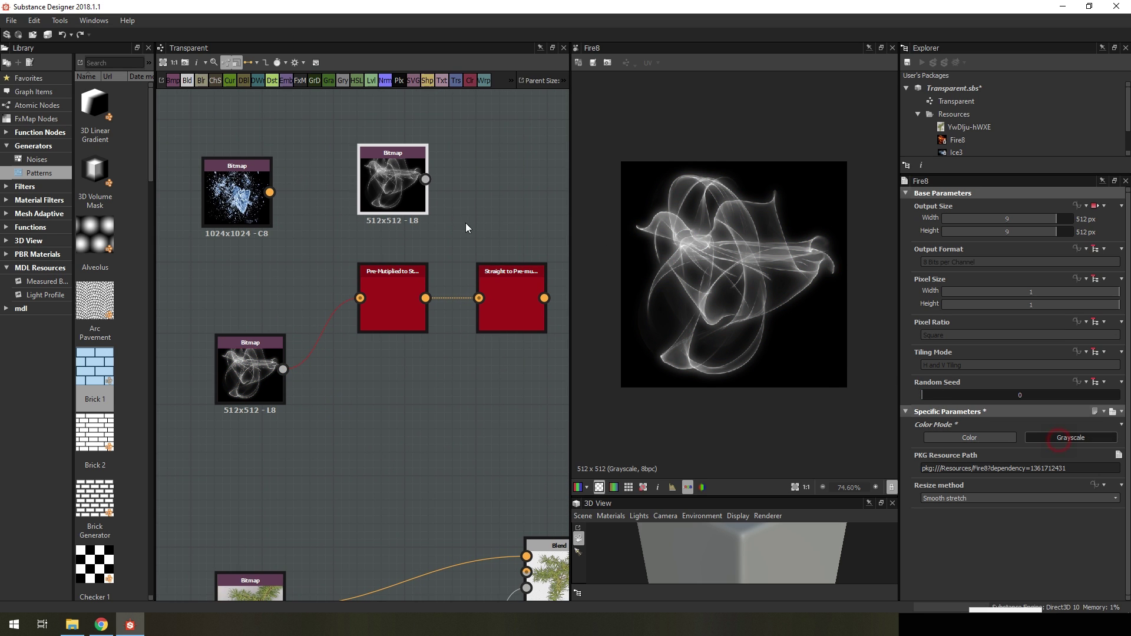
left_click(1013, 439)
middle_click_drag(515, 350, 408, 365)
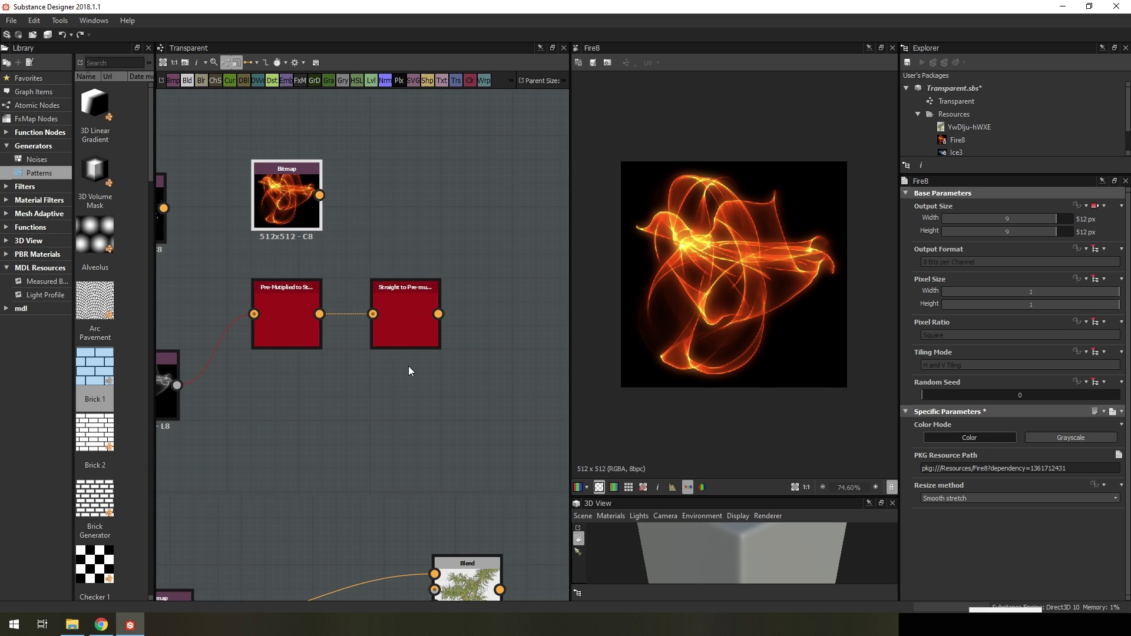
left_click_drag(274, 222, 385, 231)
Add a Blend after Straight to Pre-multiplied with Fire8 feeding its foreground
double_click(404, 318)
key("space")
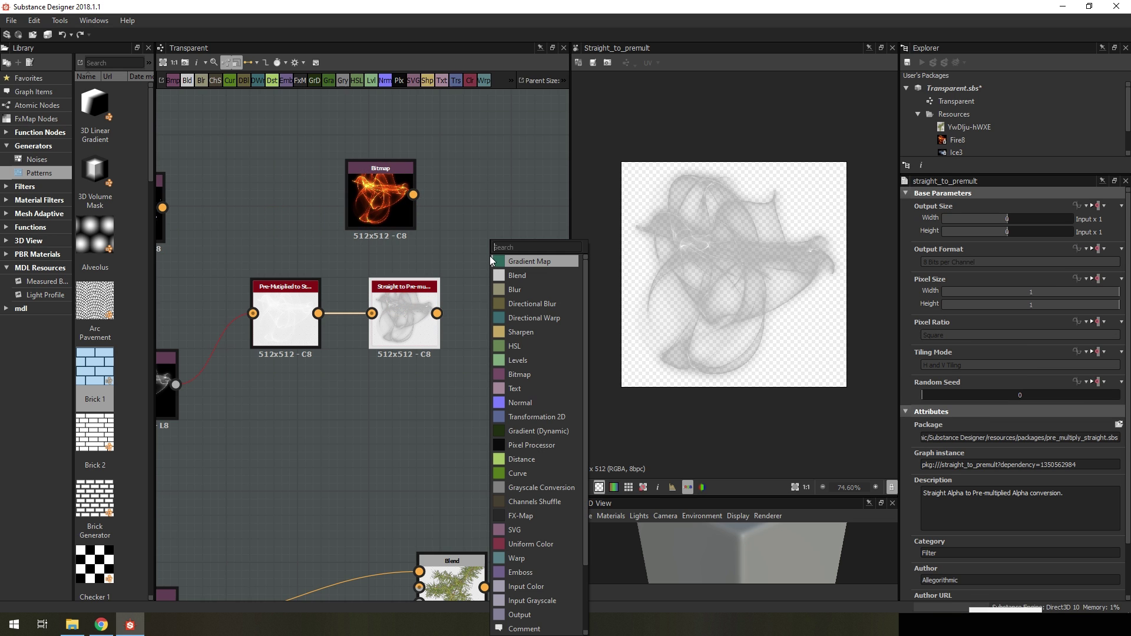
type("blend")
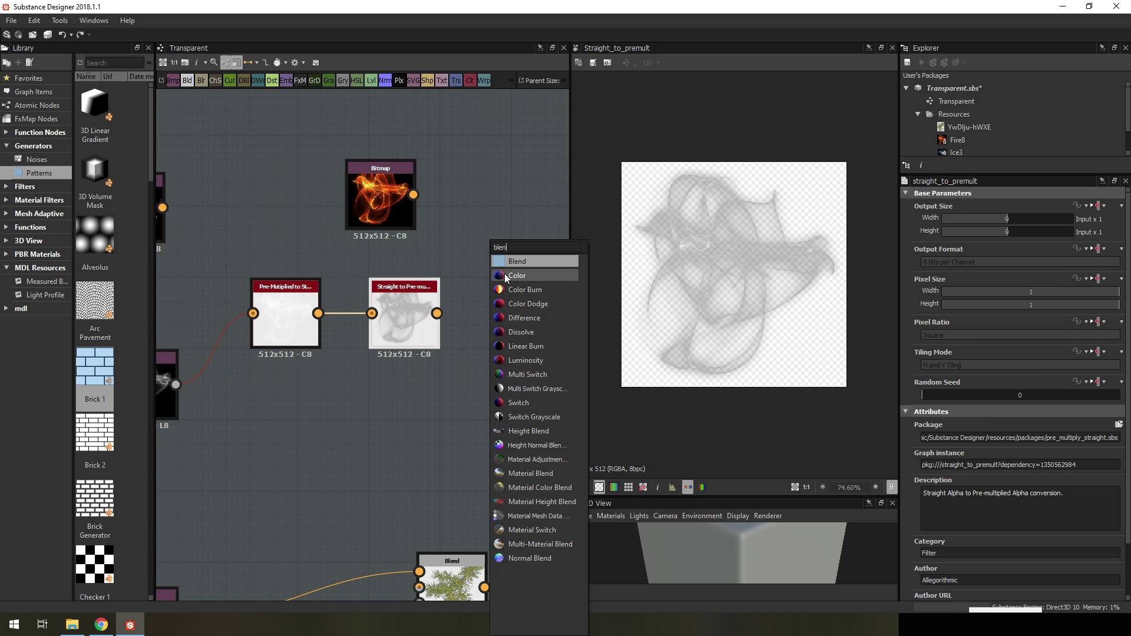
left_click(524, 262)
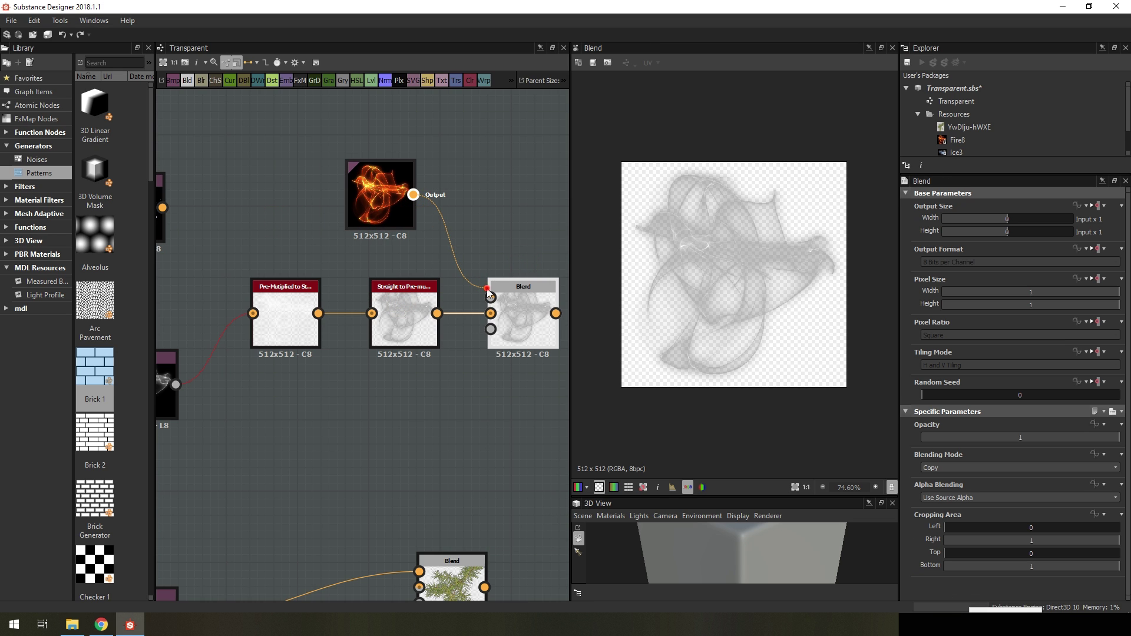
left_click_drag(414, 194, 491, 298)
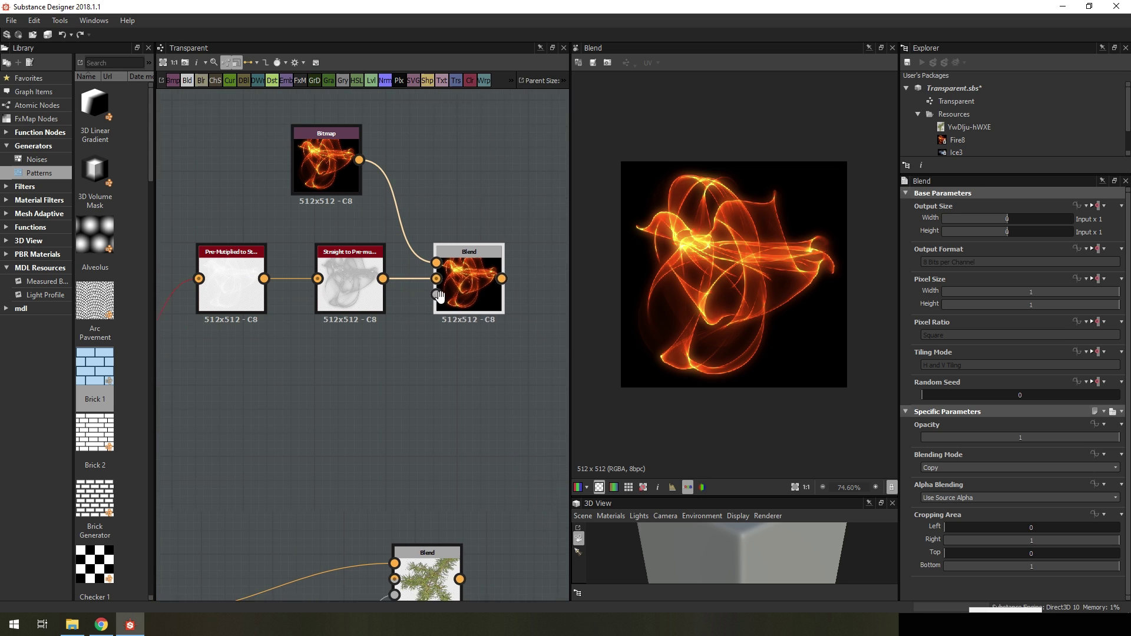
scroll(441, 295, "down", 3)
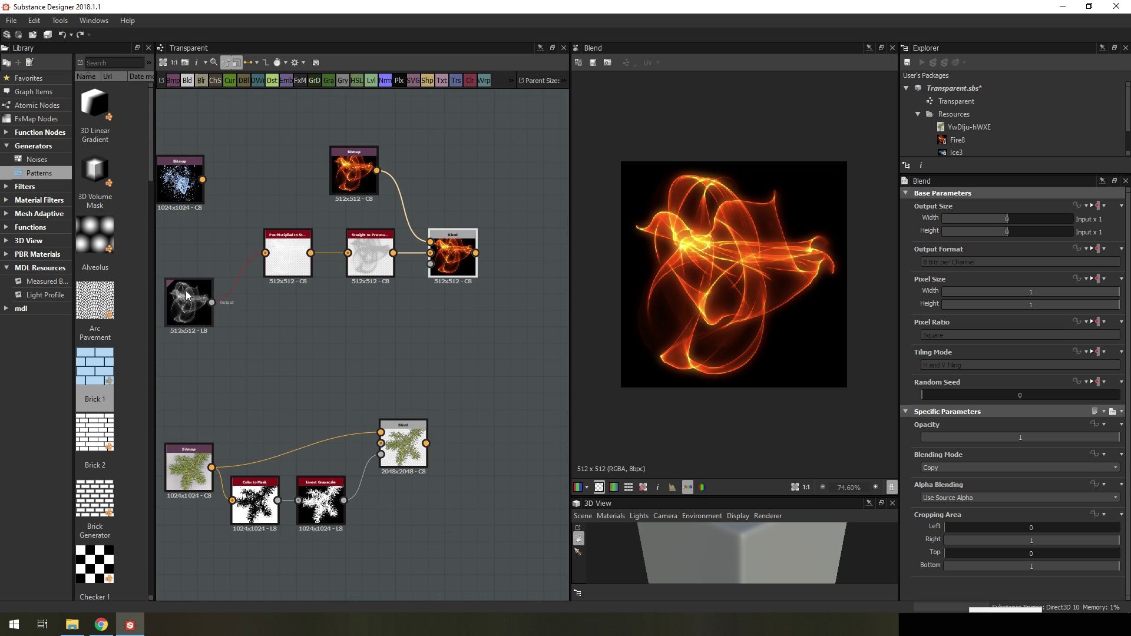
Connect the grayscale 512x512 L8 flame bitmap to the new Blend's mask and frame the graph
mouse_move(185, 291)
left_mouse_down()
mouse_move(211, 319)
mouse_move(432, 264)
left_mouse_up()
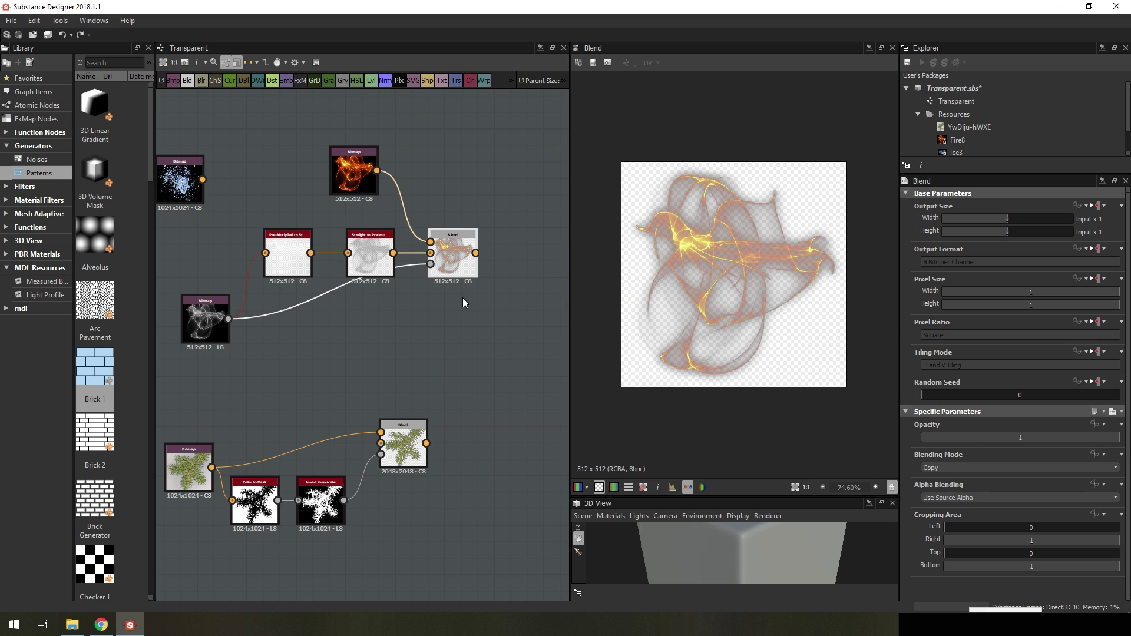
key("f")
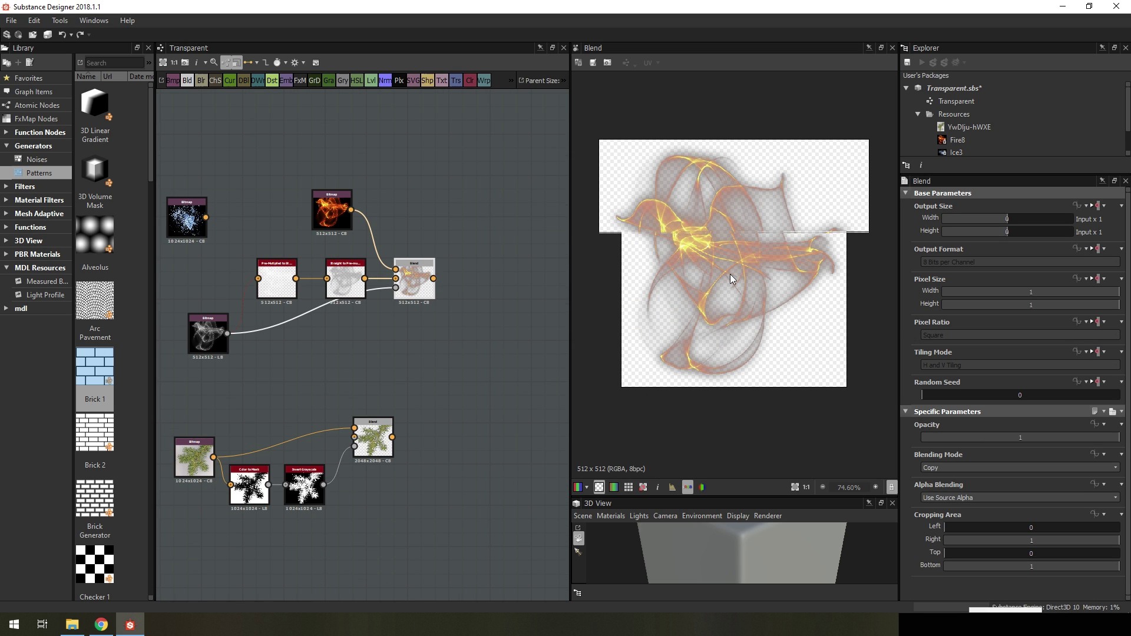
scroll(465, 281, "up", 3)
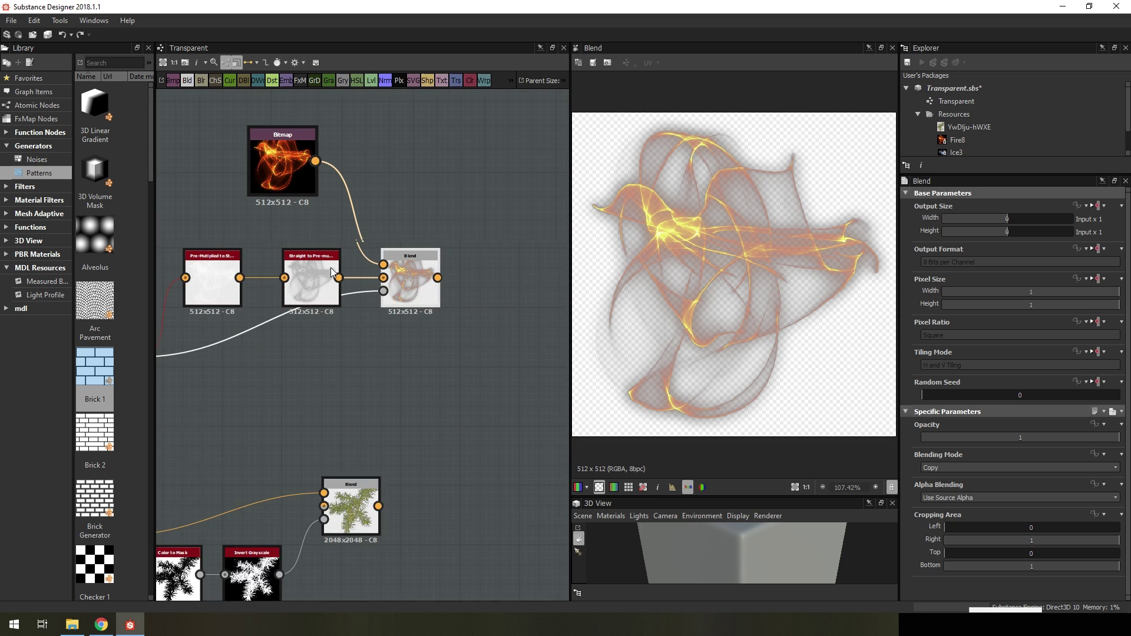
right_click(564, 309)
Insert an HSL node fed by the fire Blend, with Saturation raised to 0.86
type("hs")
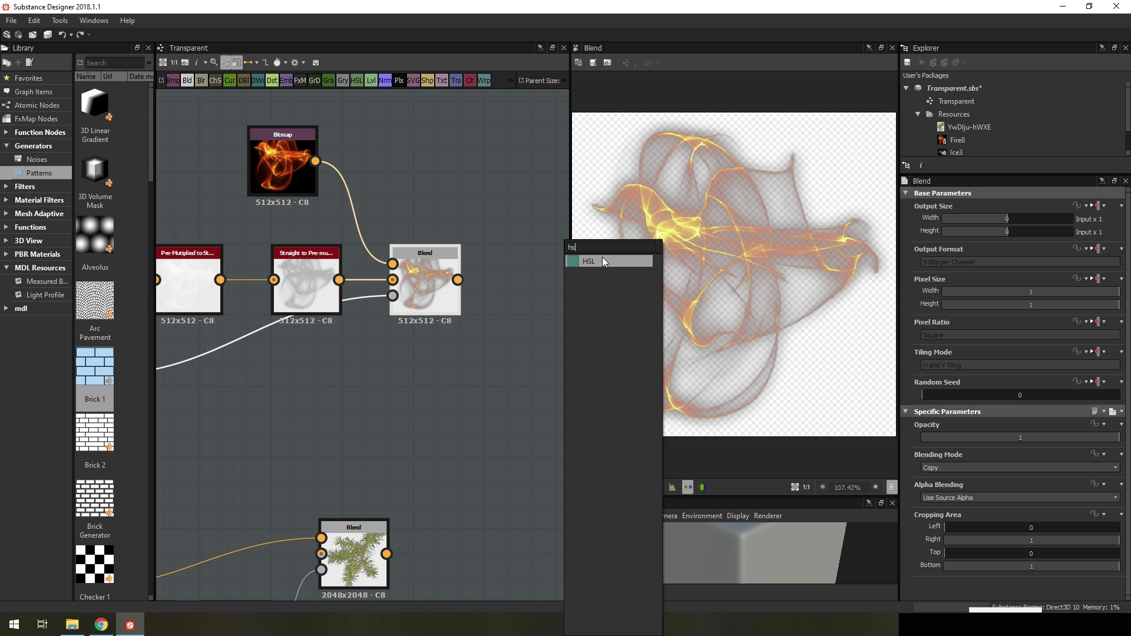
left_click(603, 261)
middle_click_drag(556, 321, 448, 306)
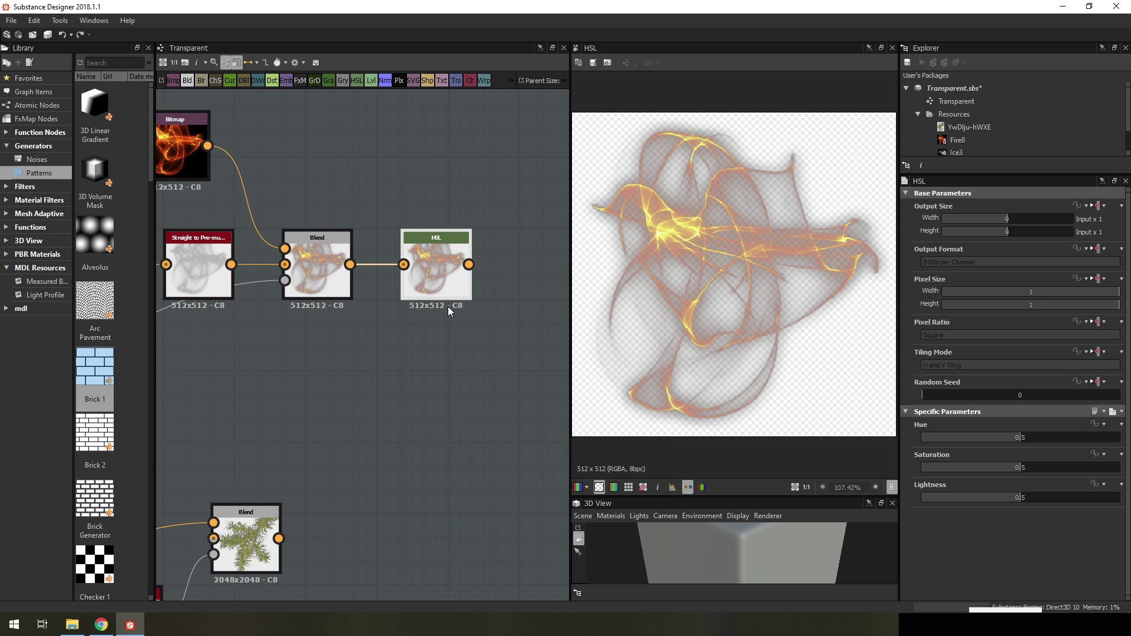
left_click_drag(1028, 467, 1091, 475)
middle_click_drag(374, 374, 344, 368)
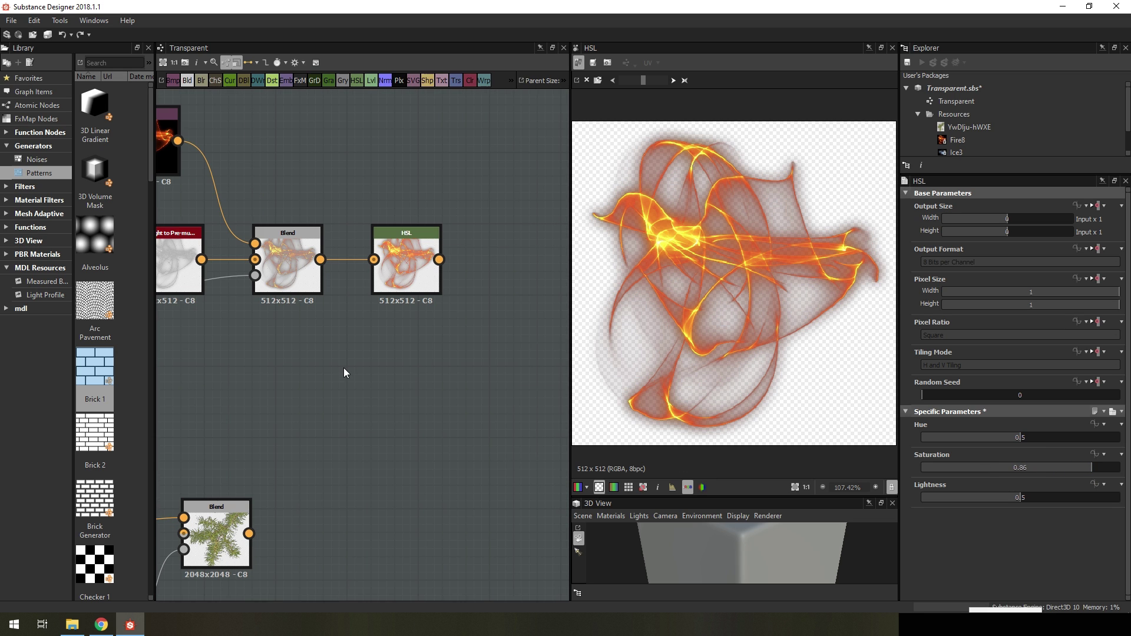
middle_click_drag(225, 405, 458, 380)
right_click(366, 387)
Add a Channel Mixer node and feed the grayscale flame Bitmap into it
scroll(369, 388, "down", 5)
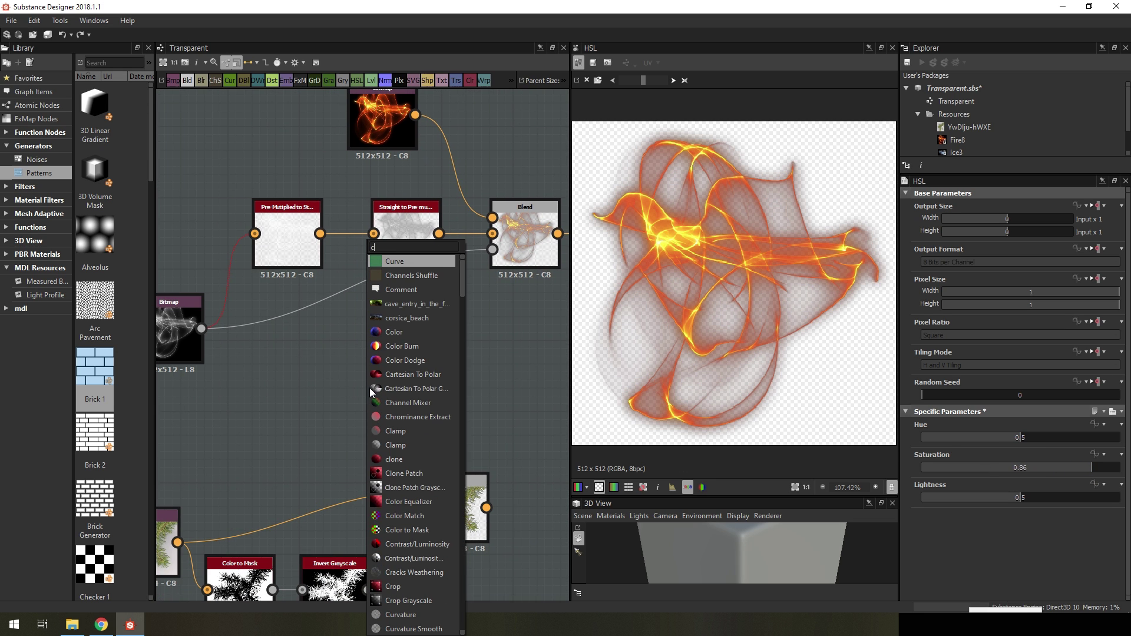
scroll(369, 388, "down", 5)
left_click(405, 275)
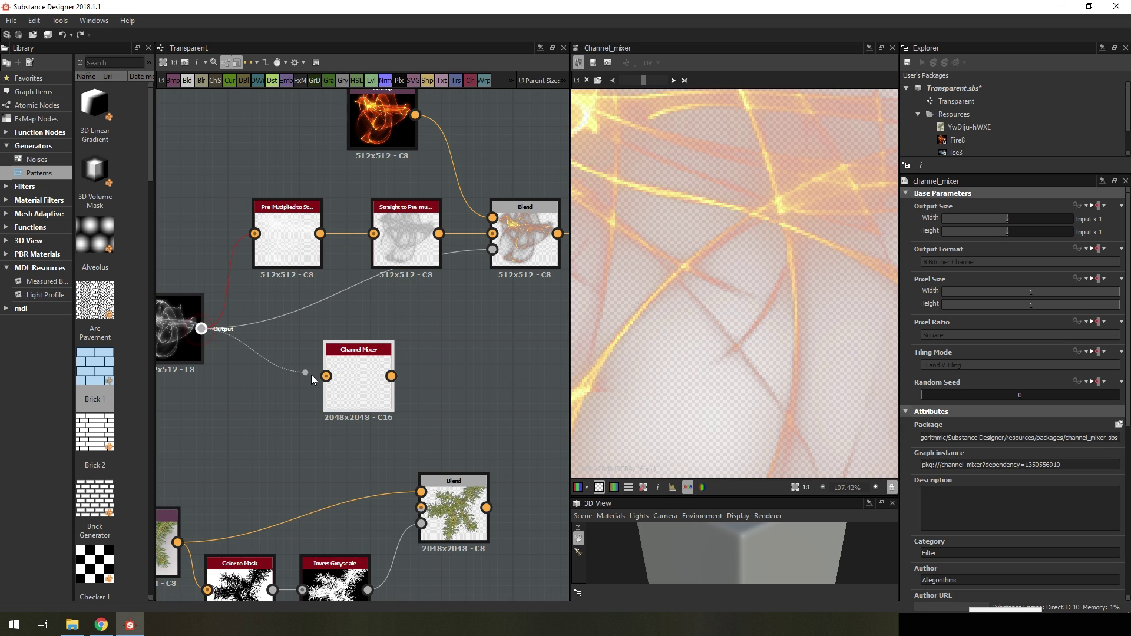
left_click_drag(201, 328, 326, 376)
left_click(357, 373)
Connect the Channel Mixer output to the Blend node and preview the HSL result
middle_click_drag(357, 372, 258, 417)
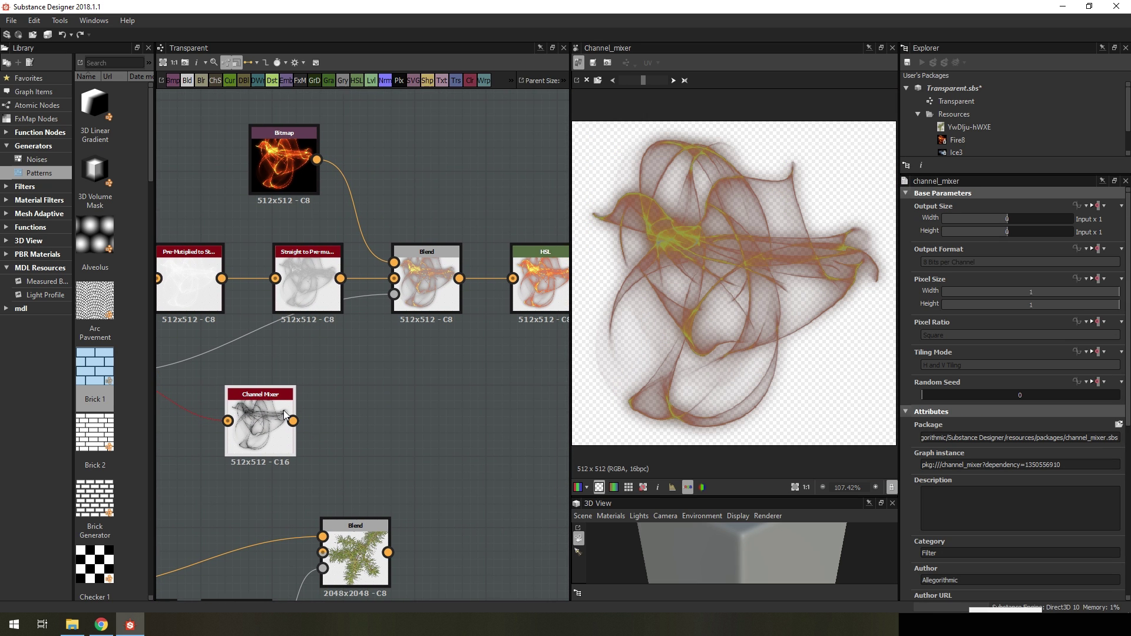
mouse_move(264, 410)
left_mouse_down()
mouse_move(313, 387)
mouse_move(394, 278)
left_mouse_up()
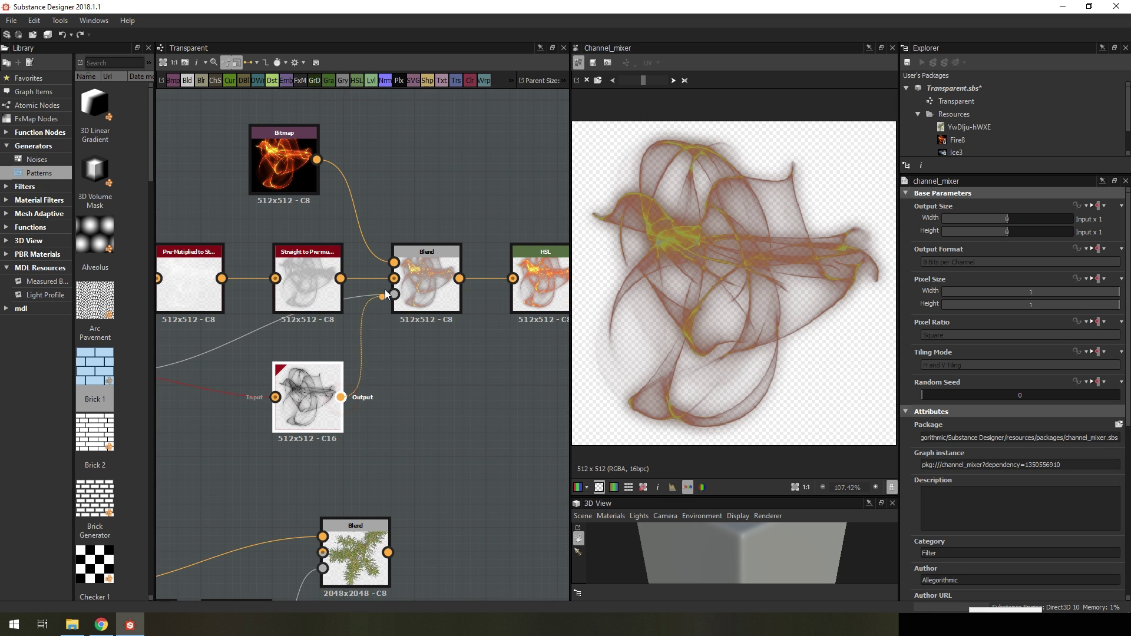
middle_click_drag(545, 292, 443, 302)
double_click(443, 301)
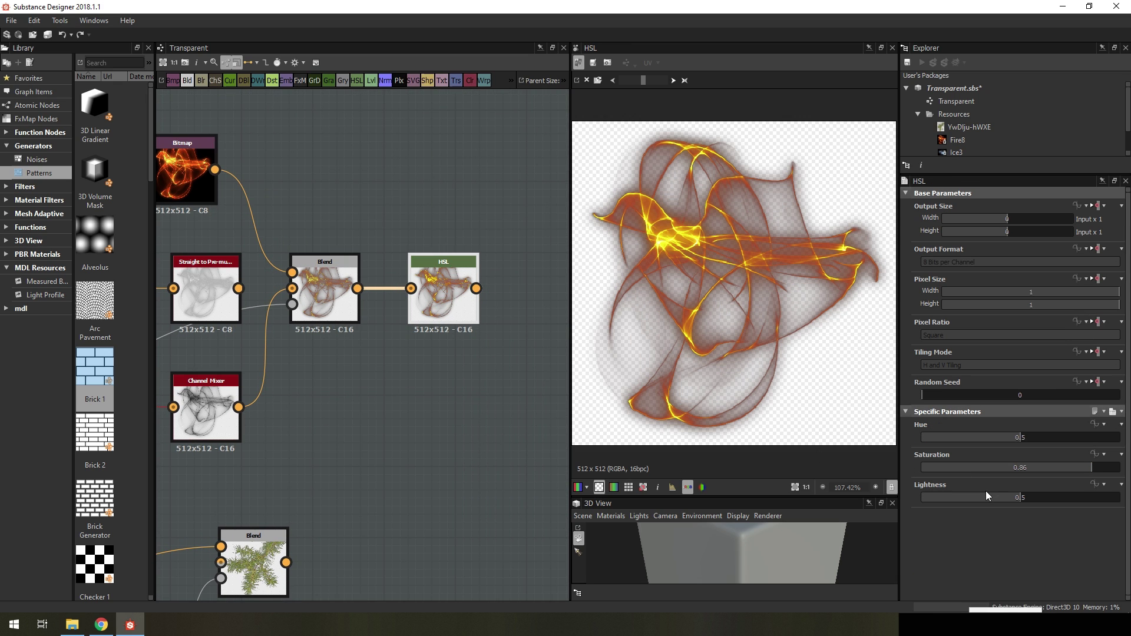
Try HSL lightness 0.58, return it to 0.5, and raise saturation to 0.89
left_click_drag(1023, 497, 1036, 500)
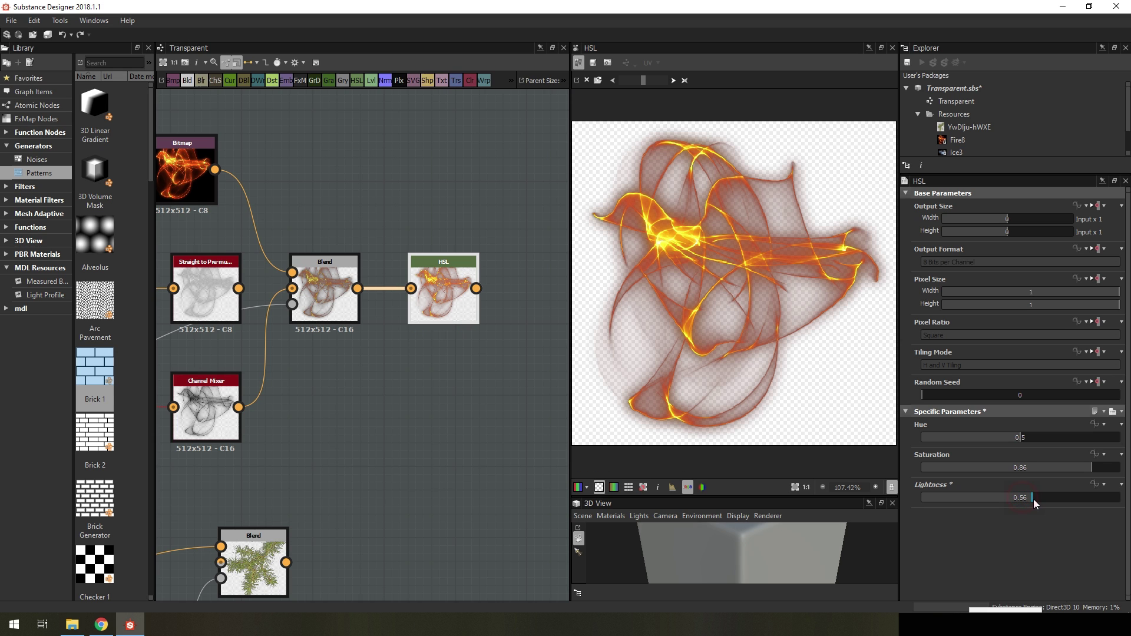
scroll(496, 437, "down", 2)
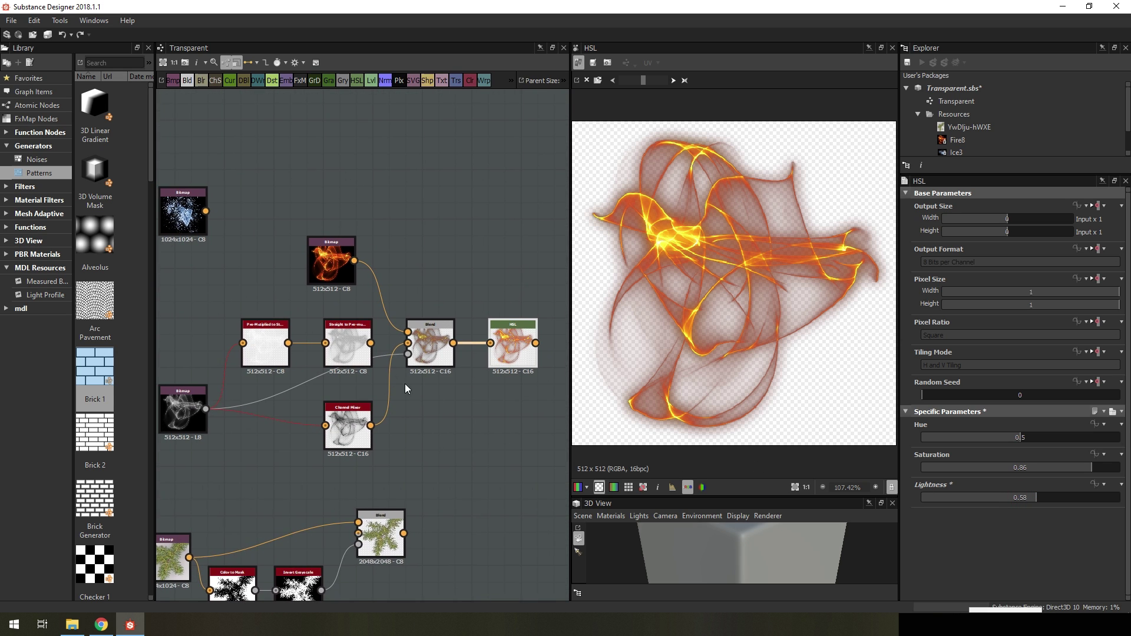
scroll(405, 383, "up", 2)
scroll(316, 363, "up", 2)
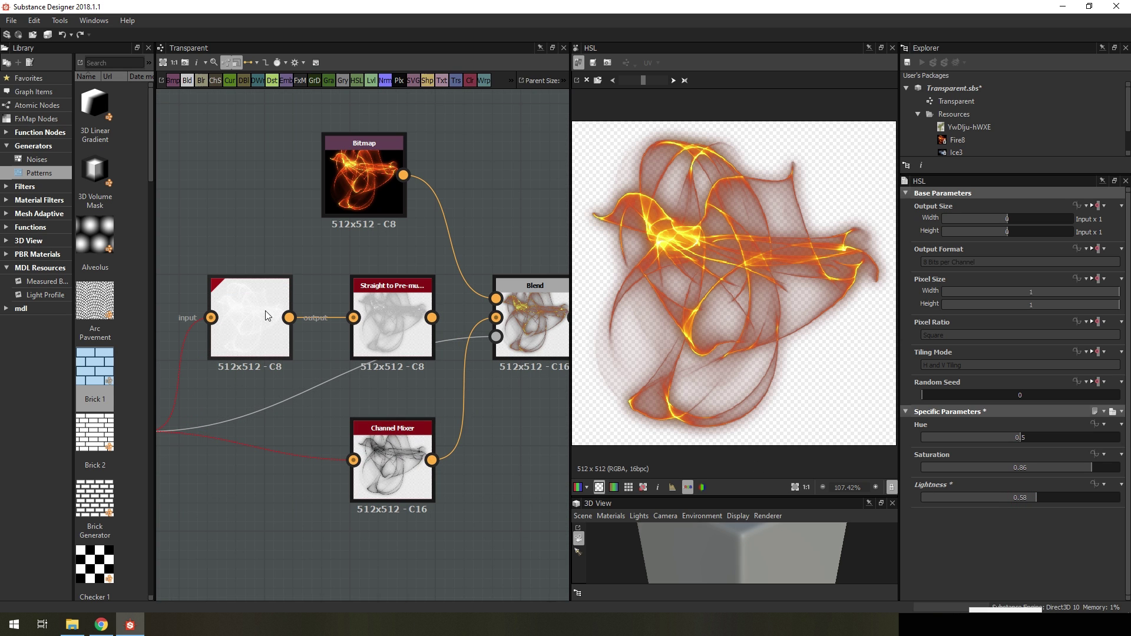
middle_click_drag(567, 393, 337, 388)
left_click_drag(1041, 496, 1020, 499)
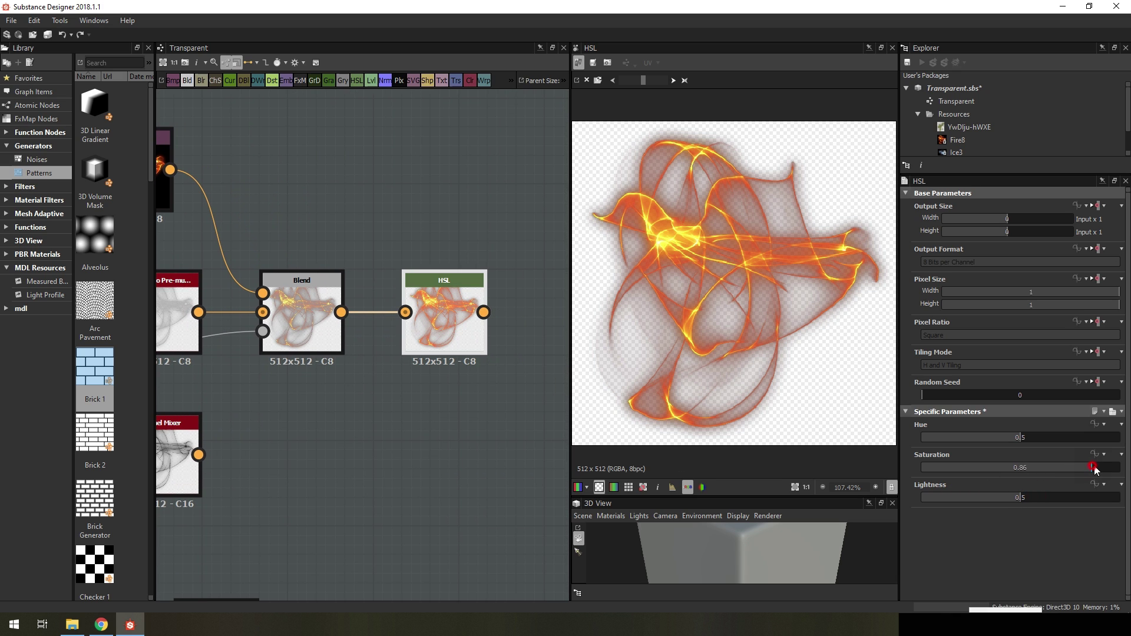
left_click_drag(1094, 469, 1097, 469)
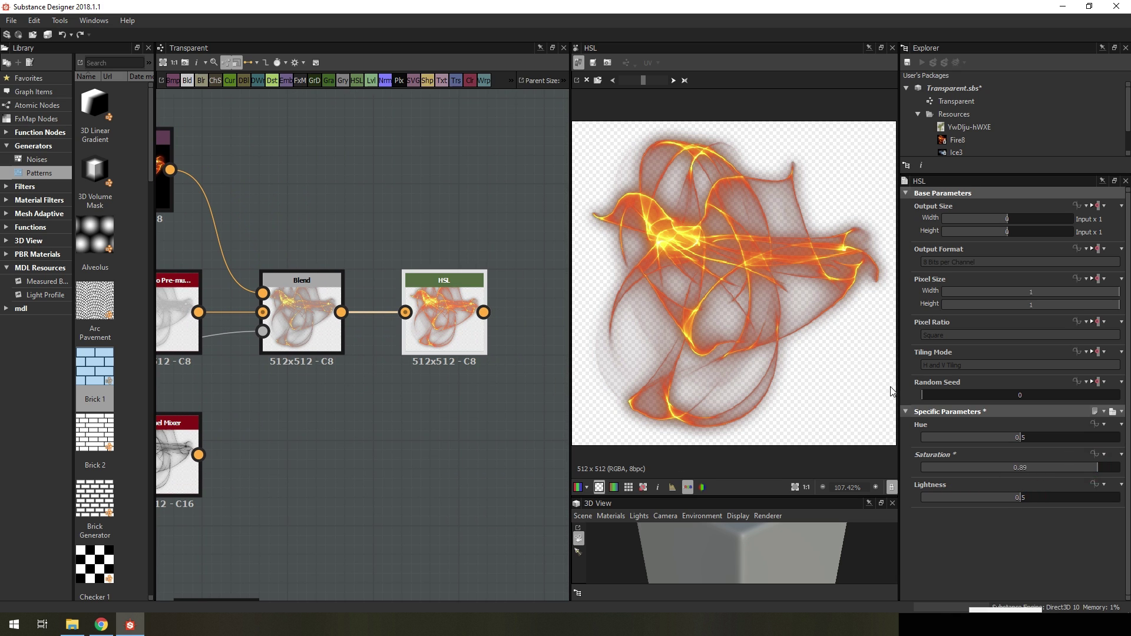
Save the preview as PNG '3214' in Textures and open it for viewing
left_click(593, 63)
left_click(155, 271)
type("3214")
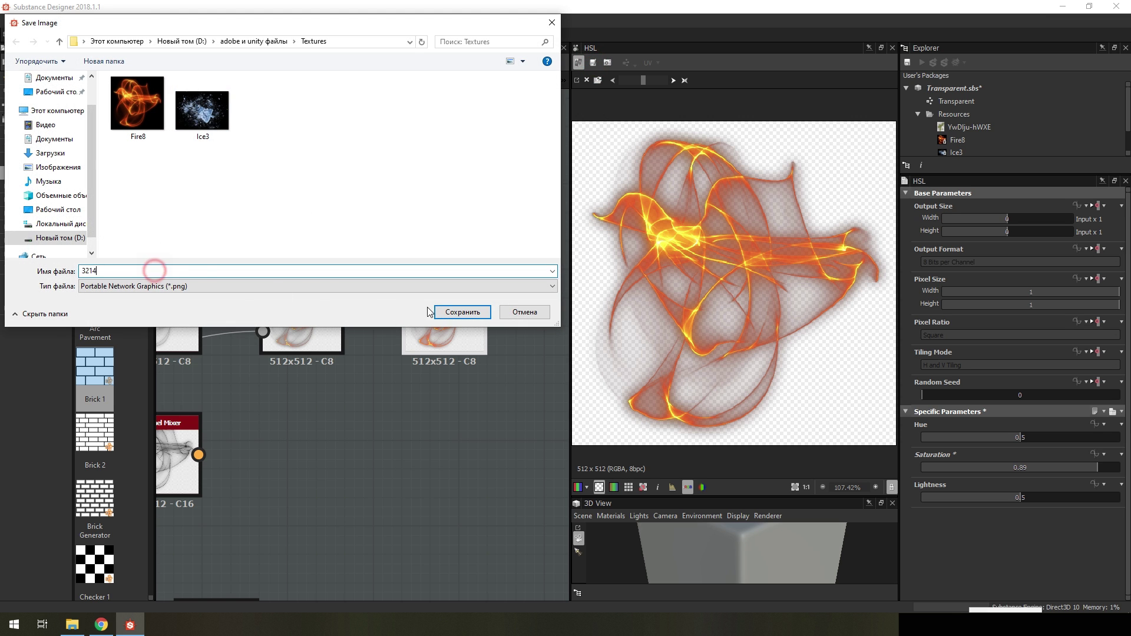
left_click(442, 314)
left_click(72, 624)
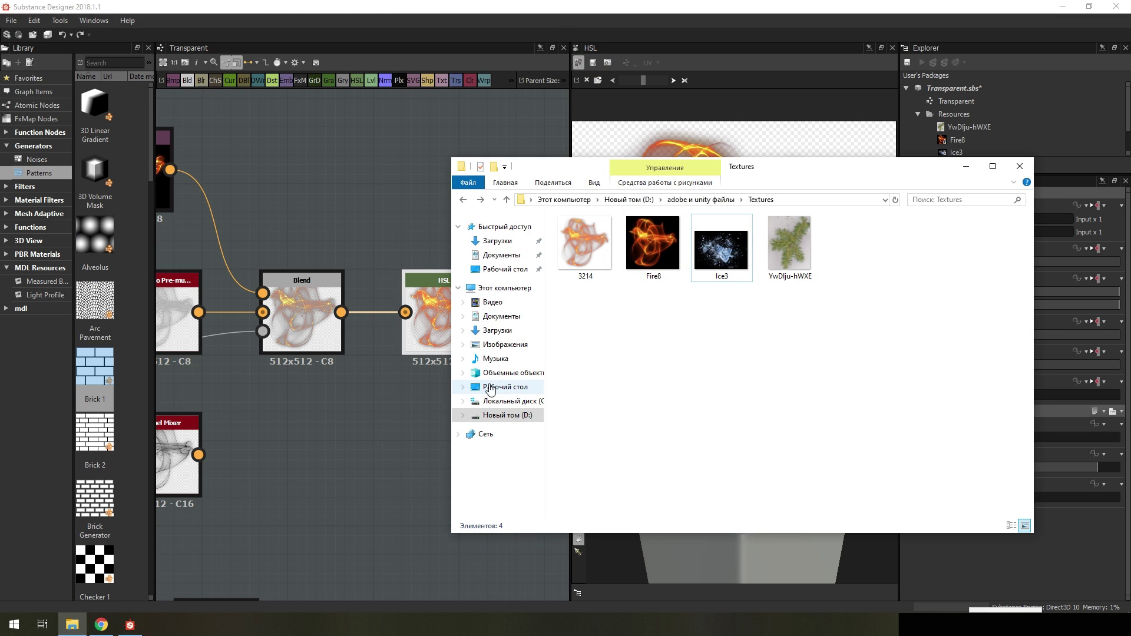
double_click(585, 242)
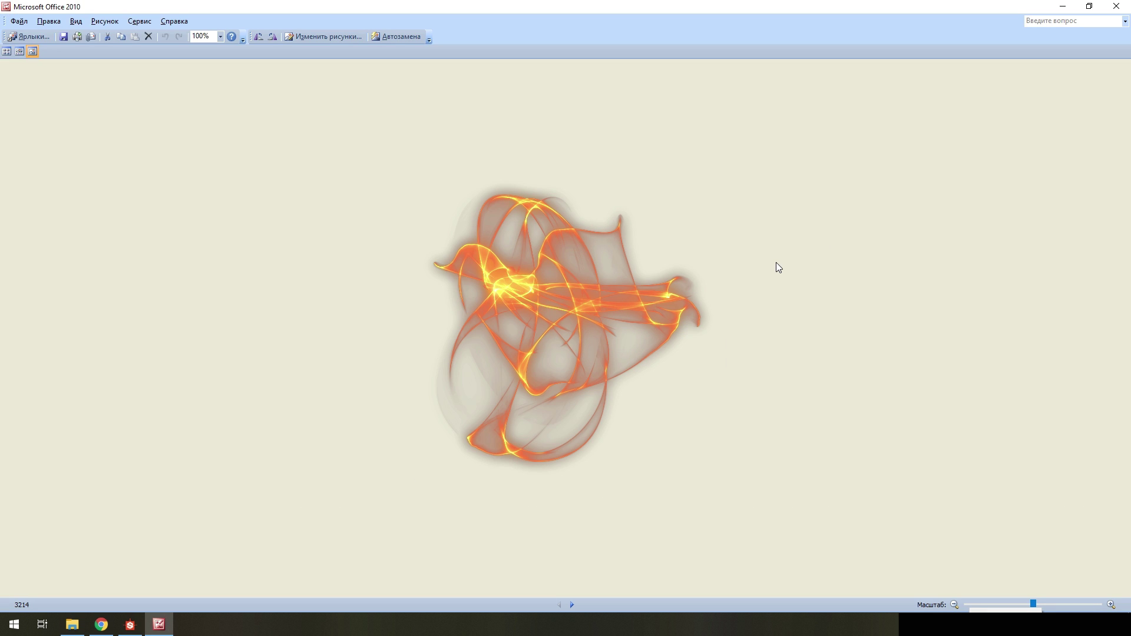
key("Right")
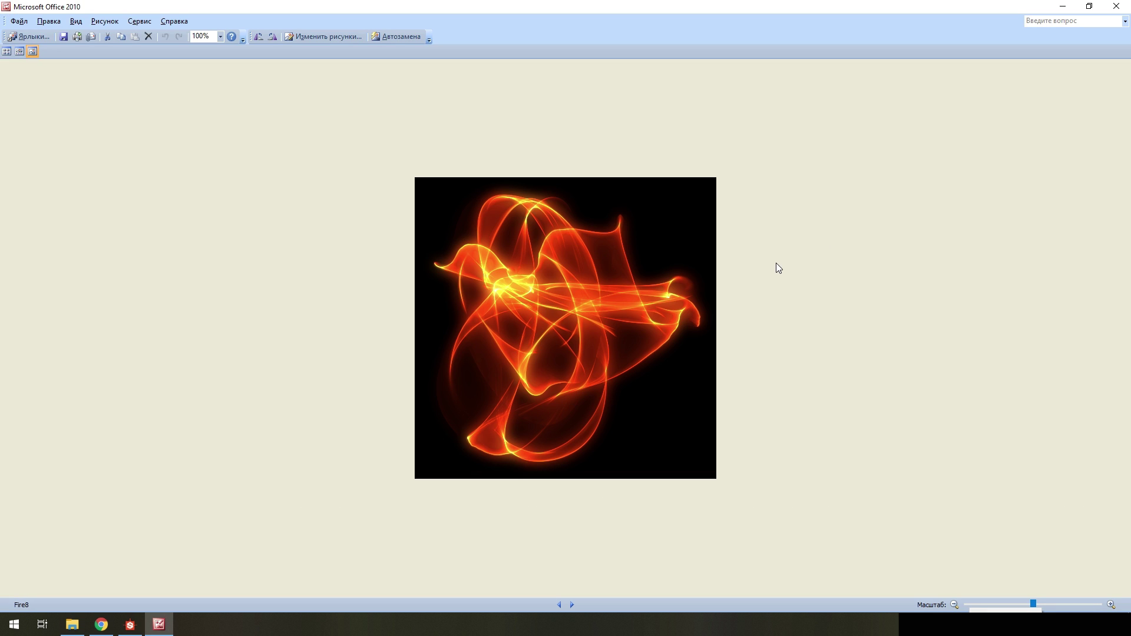
key("Left")
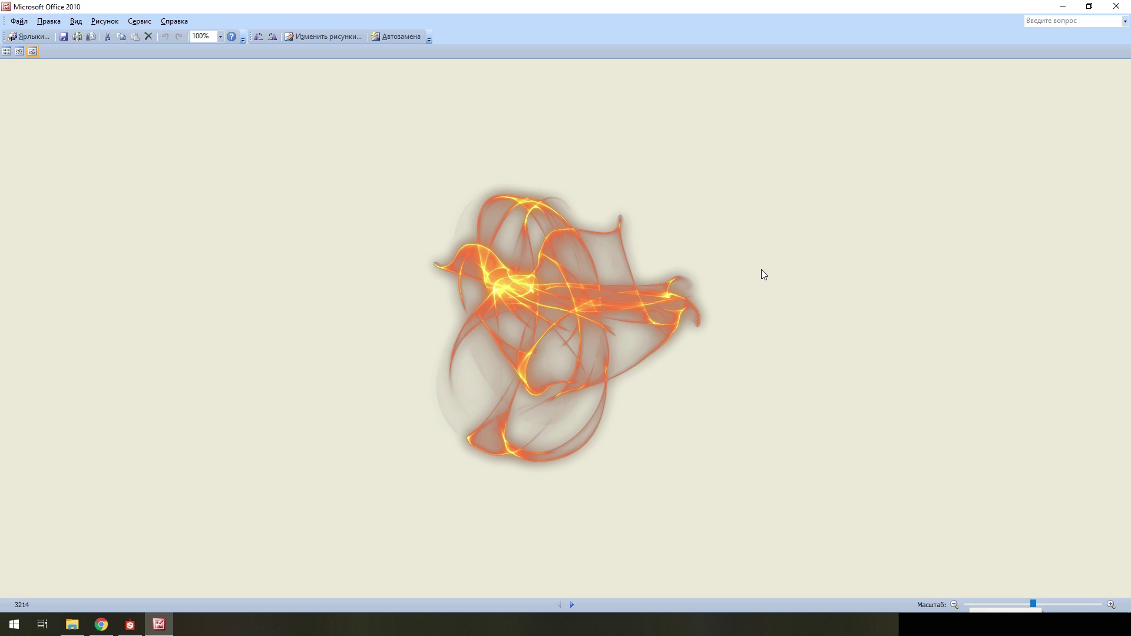